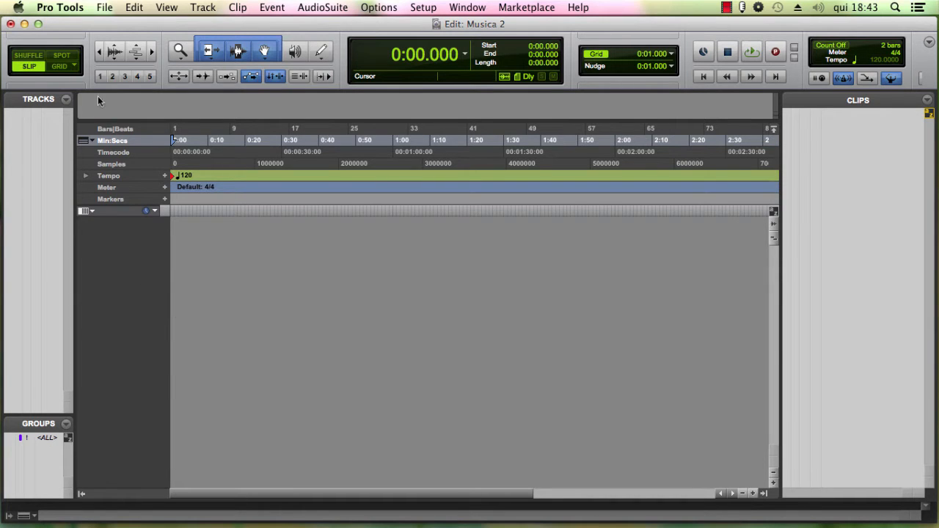
Add one new audio track to the Musica 2 session
{"action": "left_click", "coordinate": [203, 7]}
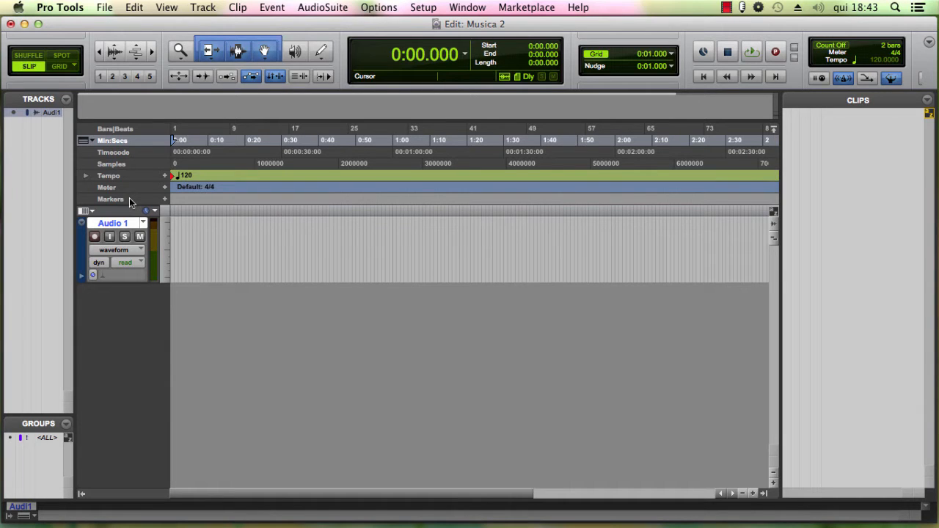
{"action": "left_click", "coordinate": [105, 8]}
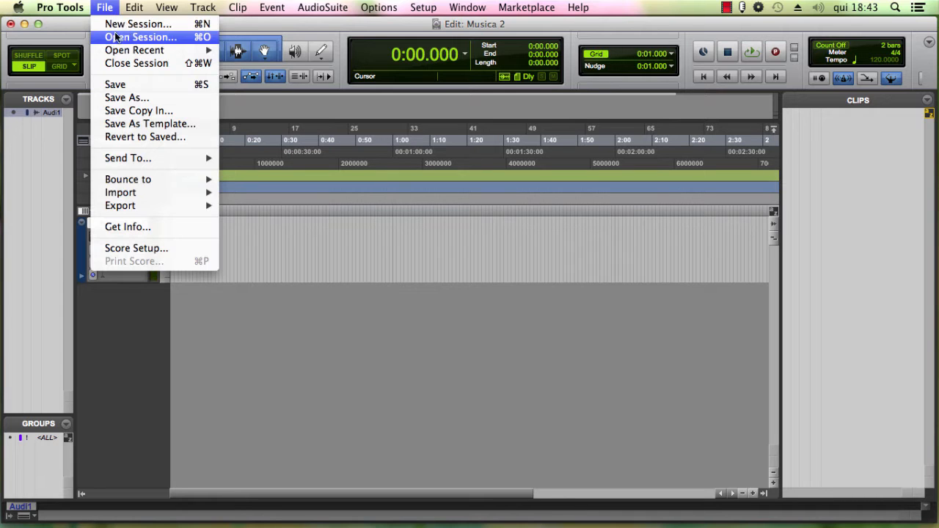
{"action": "left_click", "coordinate": [291, 309]}
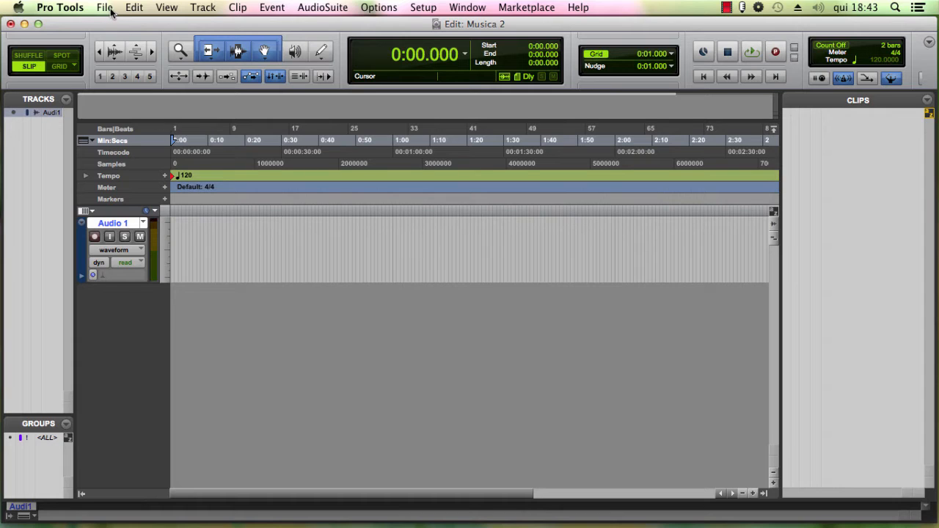
{"action": "left_click", "coordinate": [251, 77]}
Check which audio peripheral is listed in the Hardware Setup and close the dialog
{"action": "left_click", "coordinate": [424, 8]}
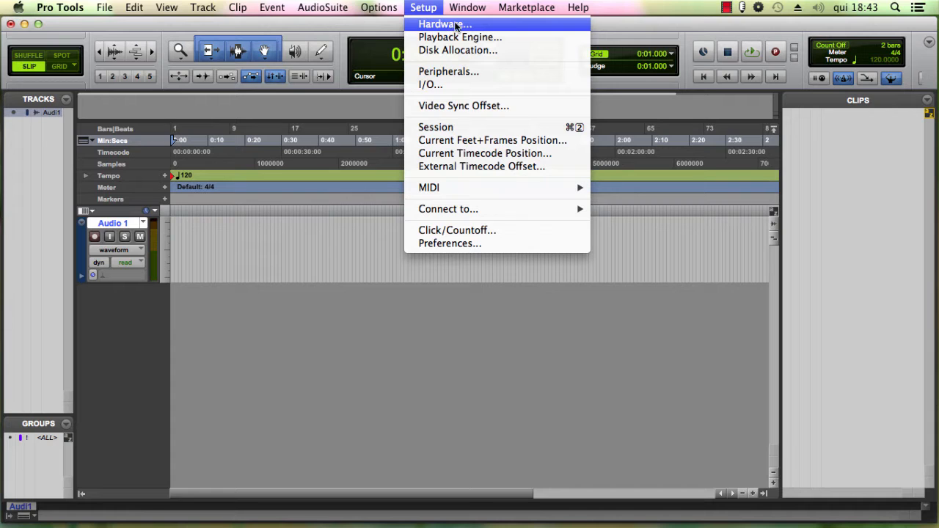
{"action": "left_click", "coordinate": [454, 26]}
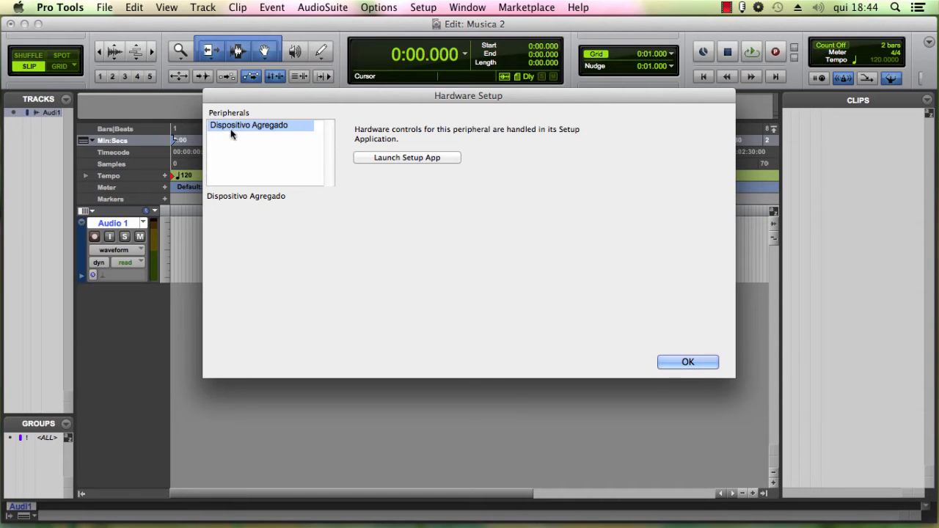
{"action": "left_click", "coordinate": [688, 363]}
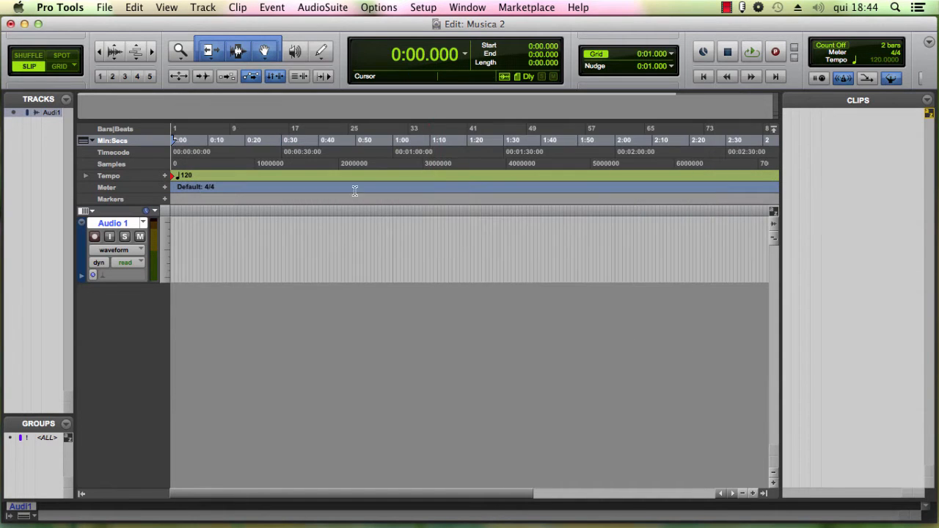
Open the Playback Engine settings and review the audio devices available as the engine, keeping Dispositivo Agregado selected
{"action": "left_click", "coordinate": [425, 9]}
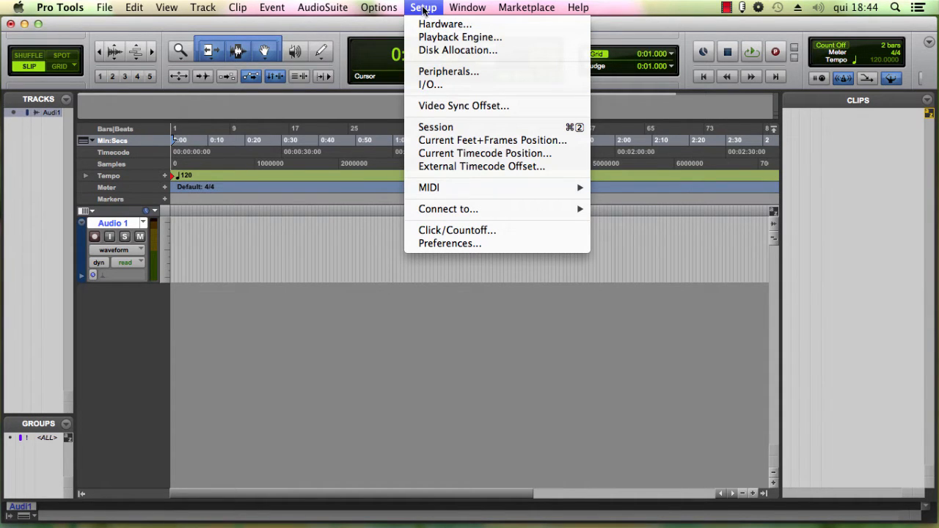
{"action": "left_click", "coordinate": [466, 39]}
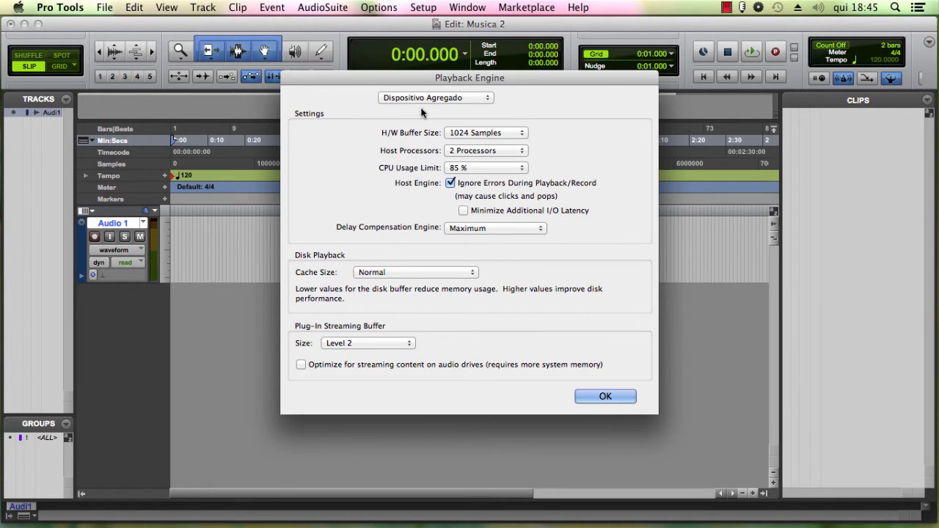
{"action": "left_click", "coordinate": [488, 98]}
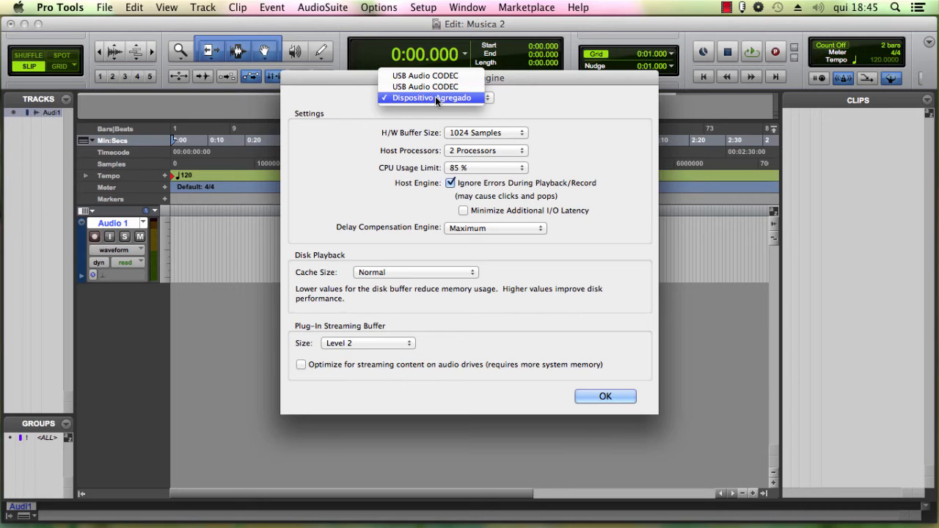
{"action": "left_click", "coordinate": [547, 100]}
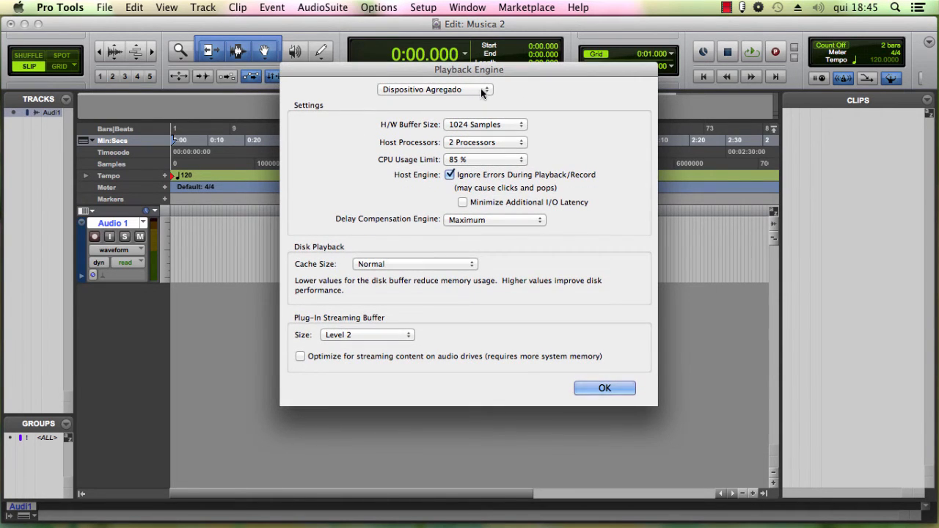
{"action": "left_click", "coordinate": [486, 89]}
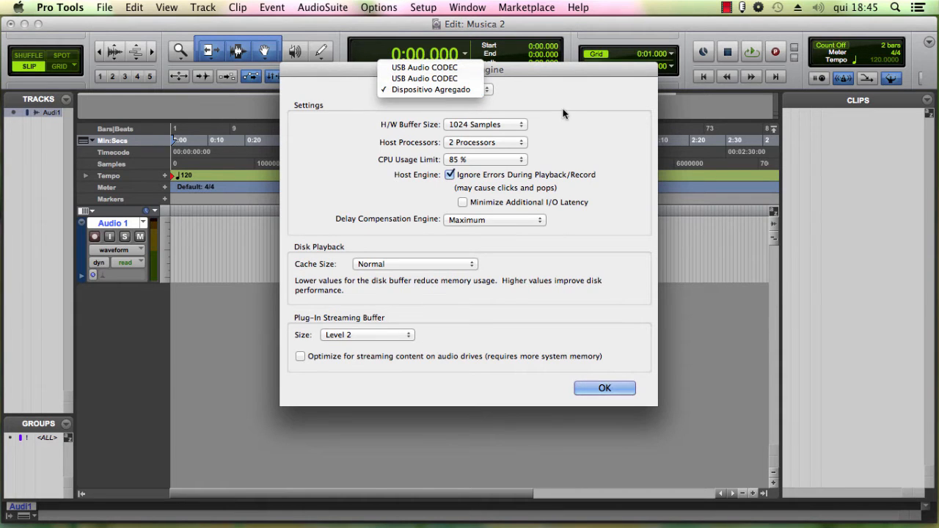
{"action": "left_click", "coordinate": [522, 111]}
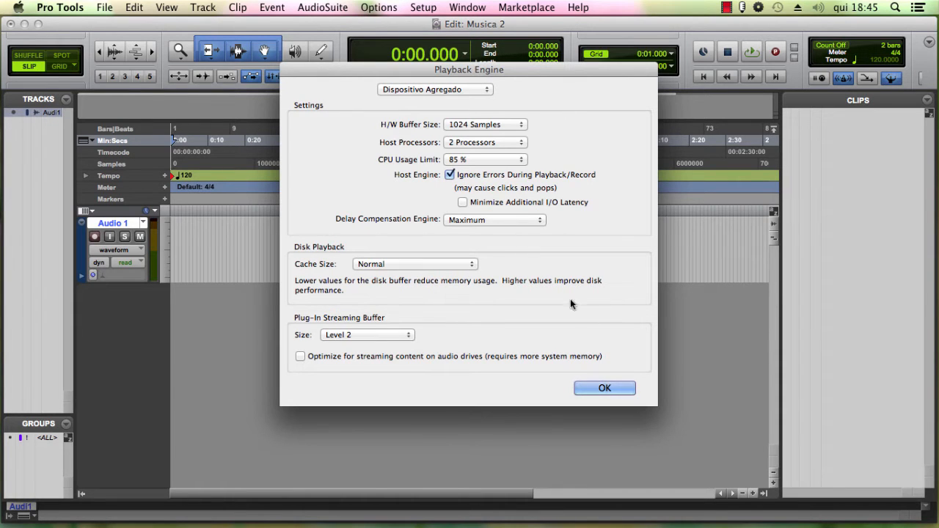
Review the available H/W Buffer Size, Host Processors and CPU Usage Limit options without changing them
{"action": "left_click_drag", "start_coordinate": [512, 72], "coordinate": [518, 53]}
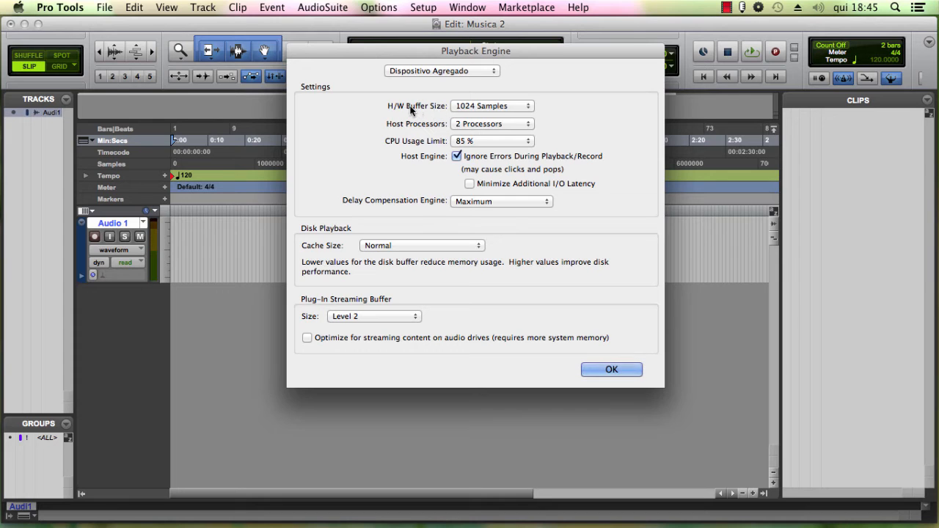
{"action": "left_click", "coordinate": [527, 105]}
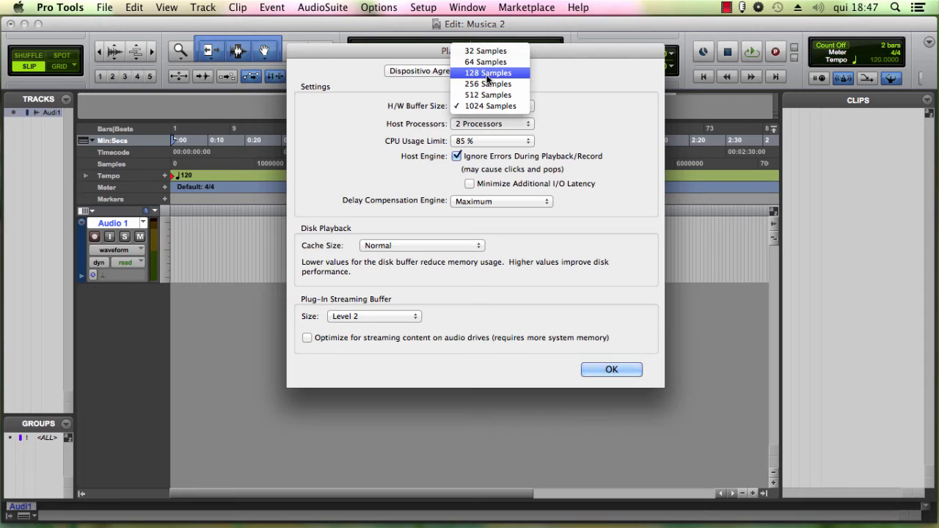
{"action": "left_click", "coordinate": [401, 119]}
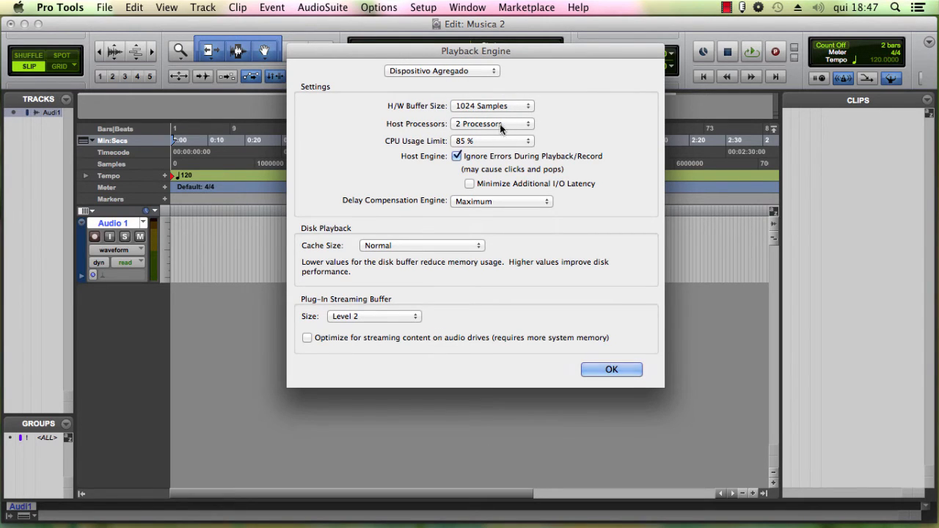
{"action": "left_click", "coordinate": [527, 124]}
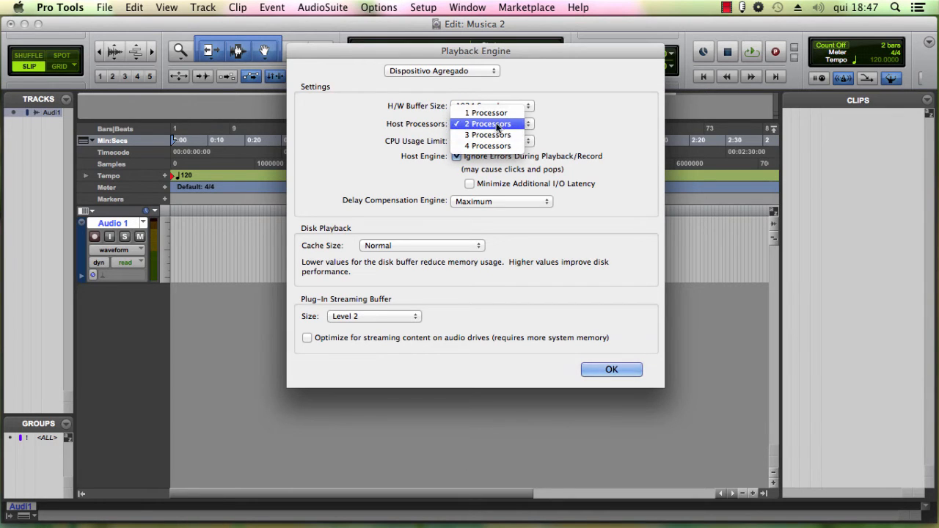
{"action": "left_click", "coordinate": [580, 113]}
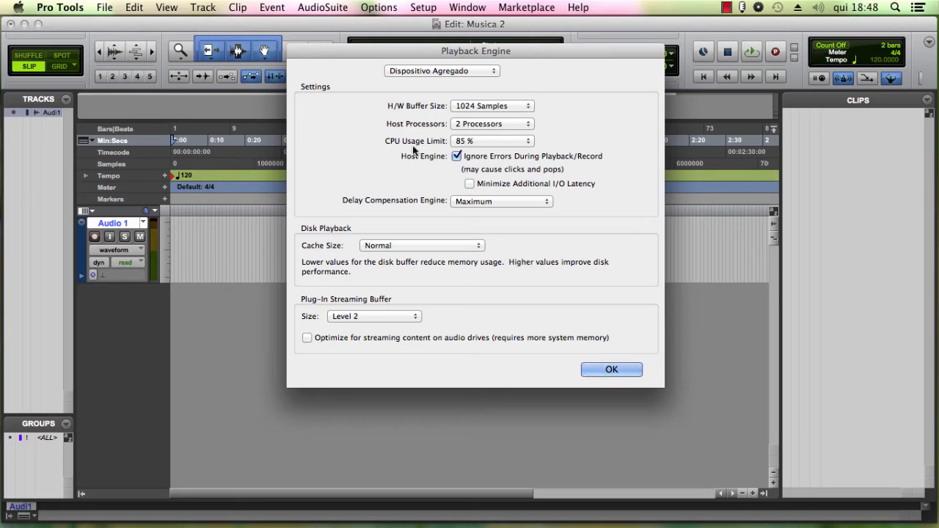
{"action": "left_click", "coordinate": [529, 140]}
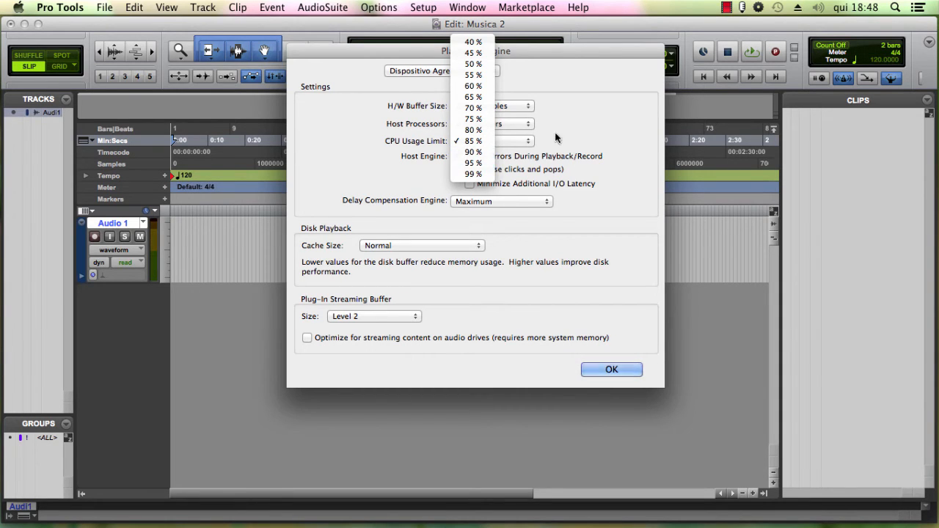
{"action": "left_click", "coordinate": [577, 130]}
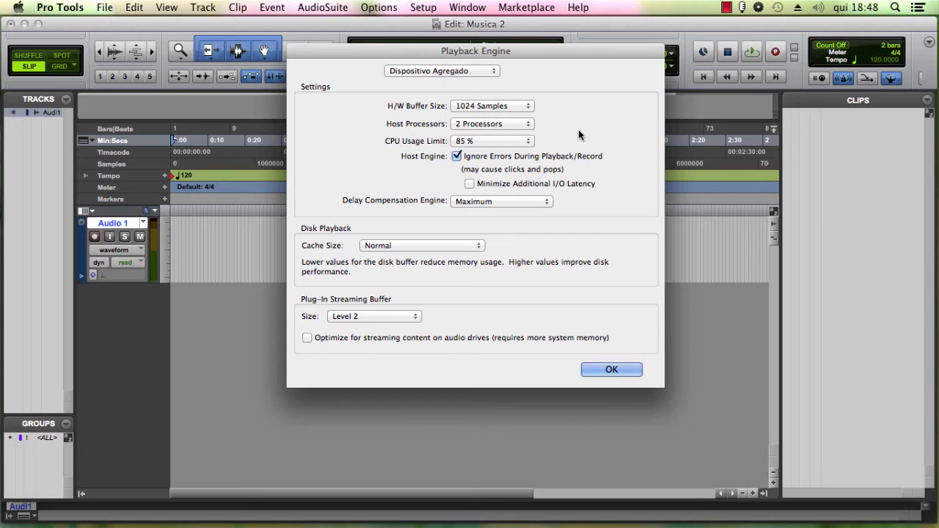
Switch Ignore Errors During Playback/Record off and back on, then review the Delay Compensation Engine options and close the Playback Engine settings
{"action": "left_click", "coordinate": [457, 159]}
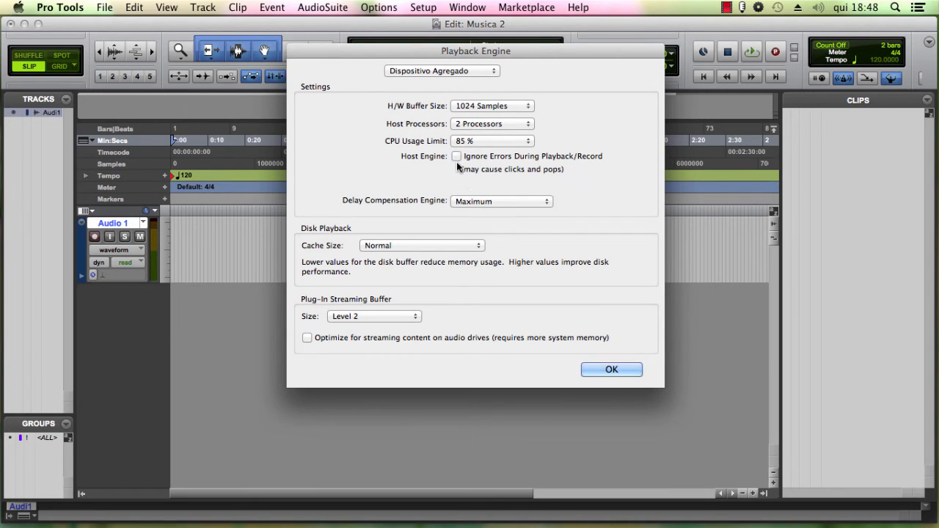
{"action": "left_click", "coordinate": [458, 159]}
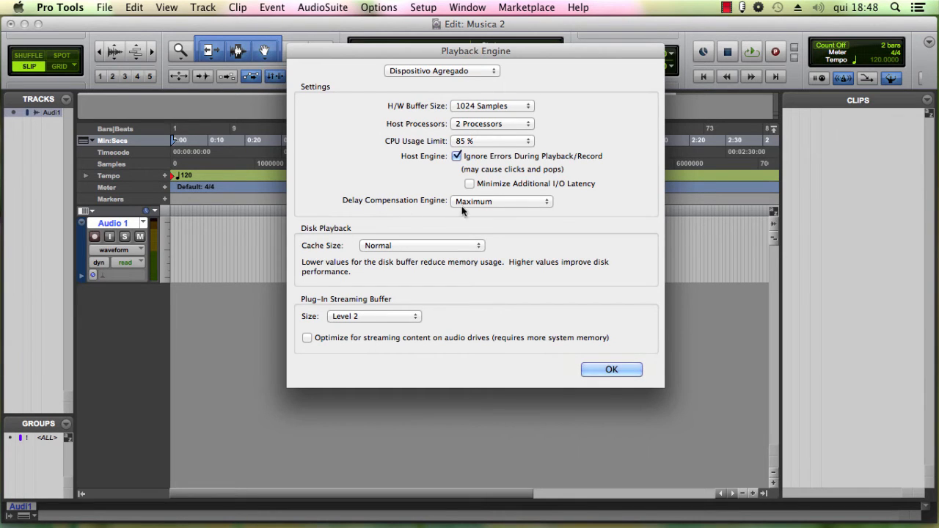
{"action": "left_click", "coordinate": [502, 202]}
{"action": "left_click", "coordinate": [504, 202]}
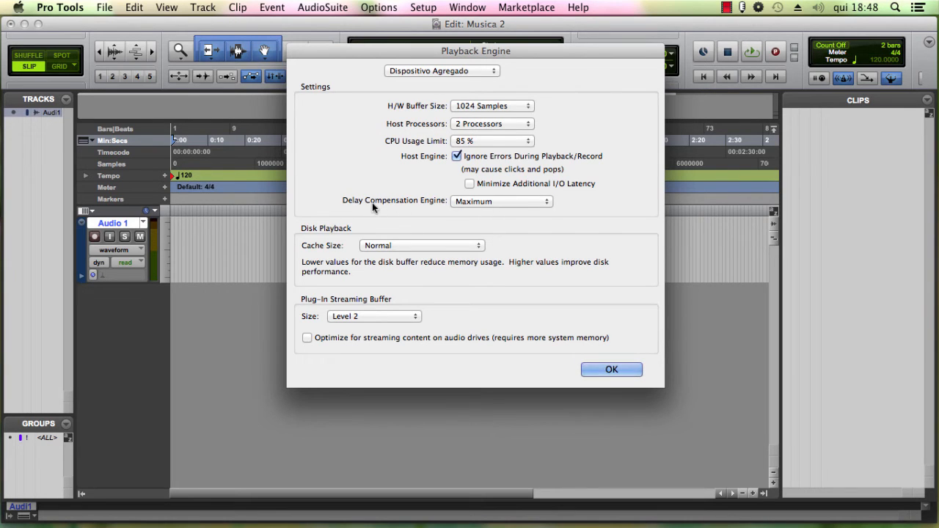
{"action": "left_click", "coordinate": [489, 202]}
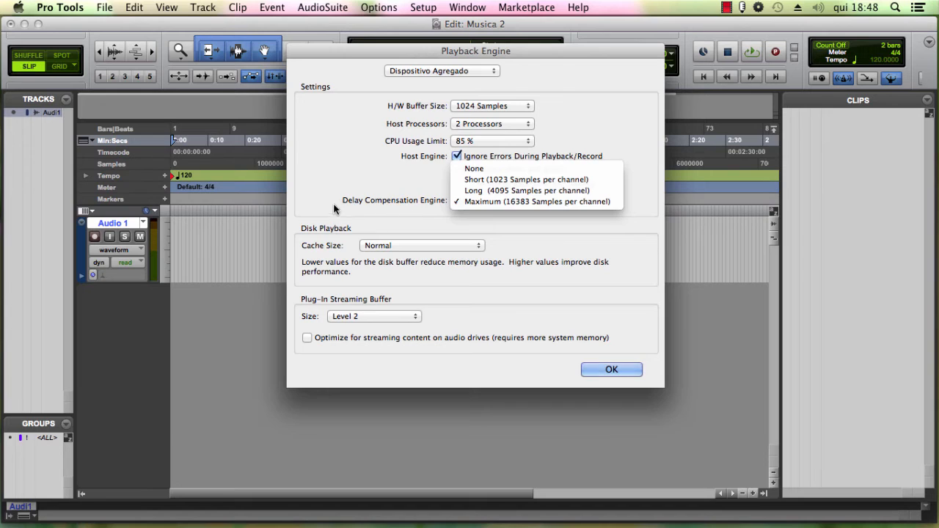
{"action": "left_click", "coordinate": [489, 203]}
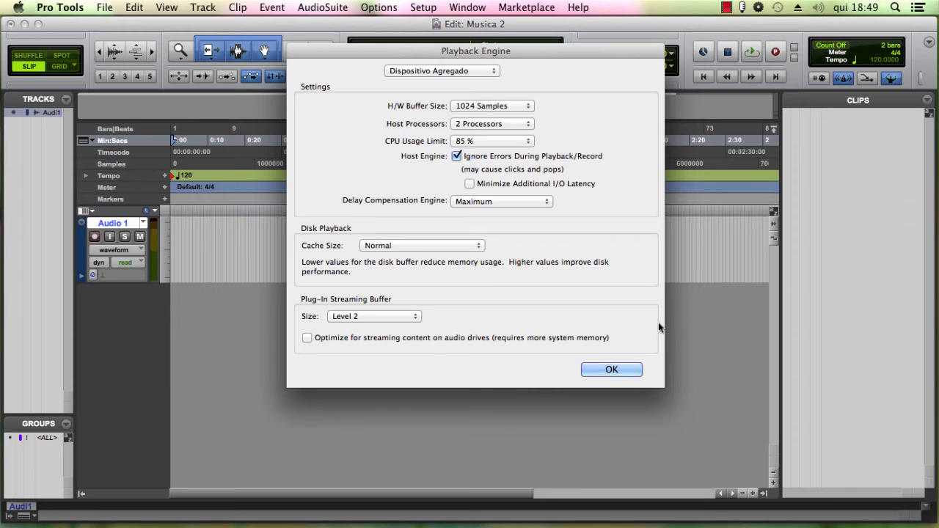
{"action": "left_click", "coordinate": [612, 370]}
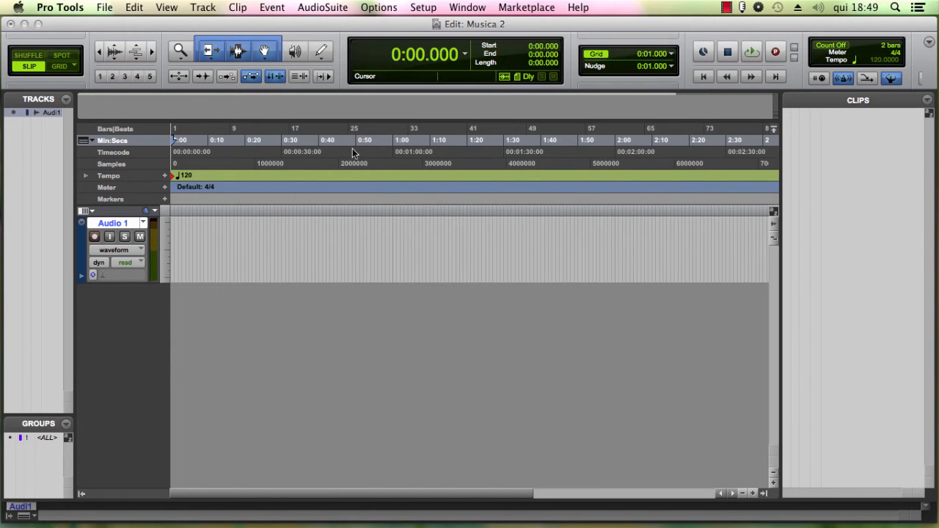
In the I/O Setup, delete the Output 1-2 path and recreate the default output path
{"action": "left_click", "coordinate": [423, 7]}
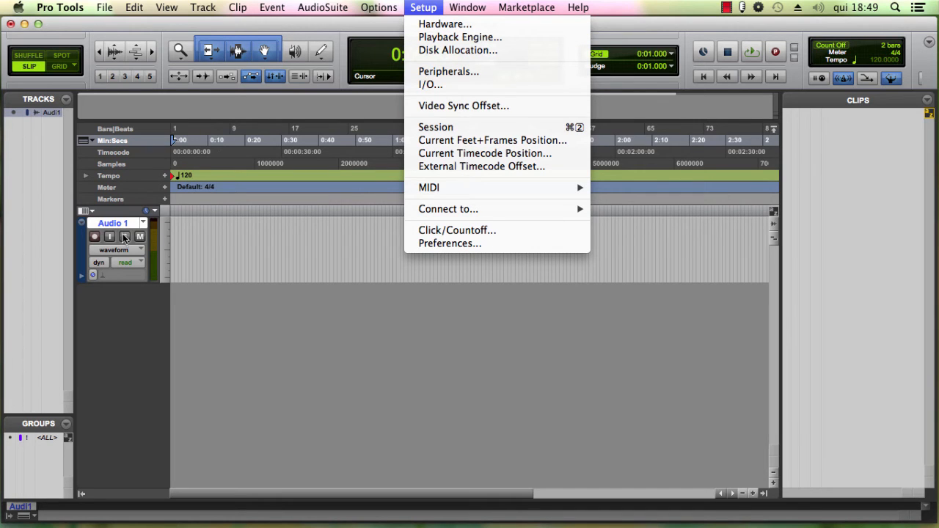
{"action": "left_click", "coordinate": [428, 87]}
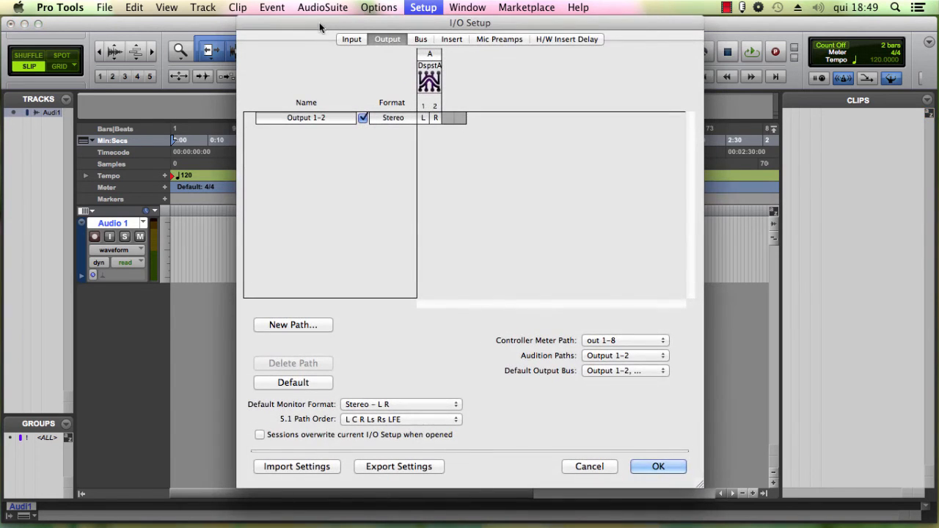
{"action": "left_click", "coordinate": [316, 118]}
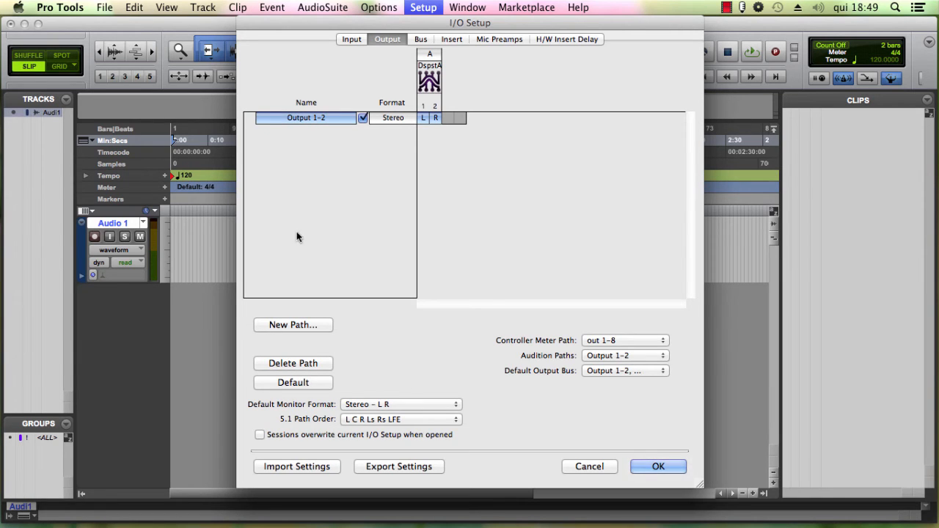
{"action": "left_click", "coordinate": [293, 363]}
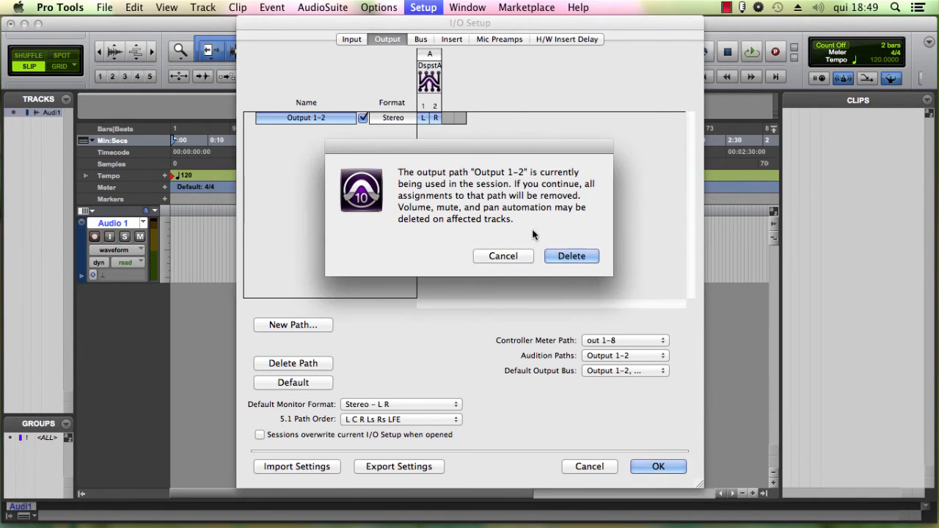
{"action": "left_click", "coordinate": [571, 255]}
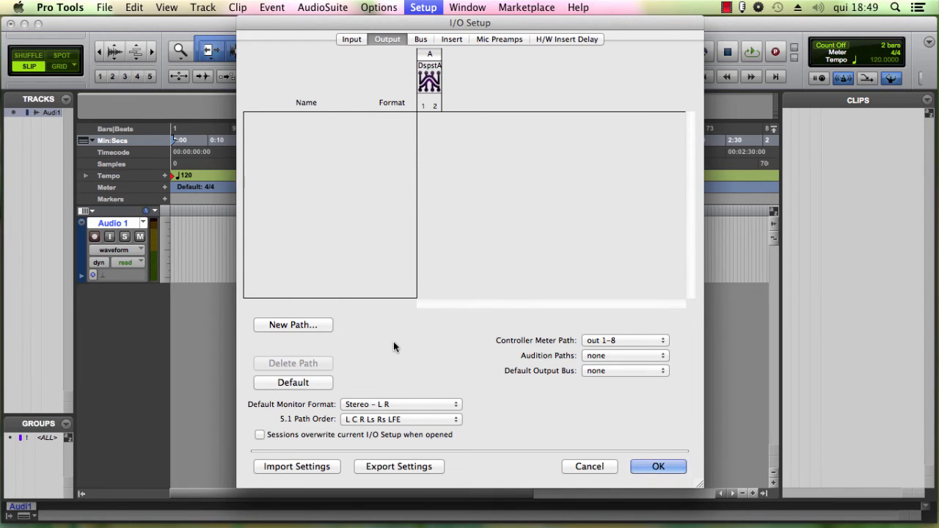
{"action": "left_click", "coordinate": [311, 382]}
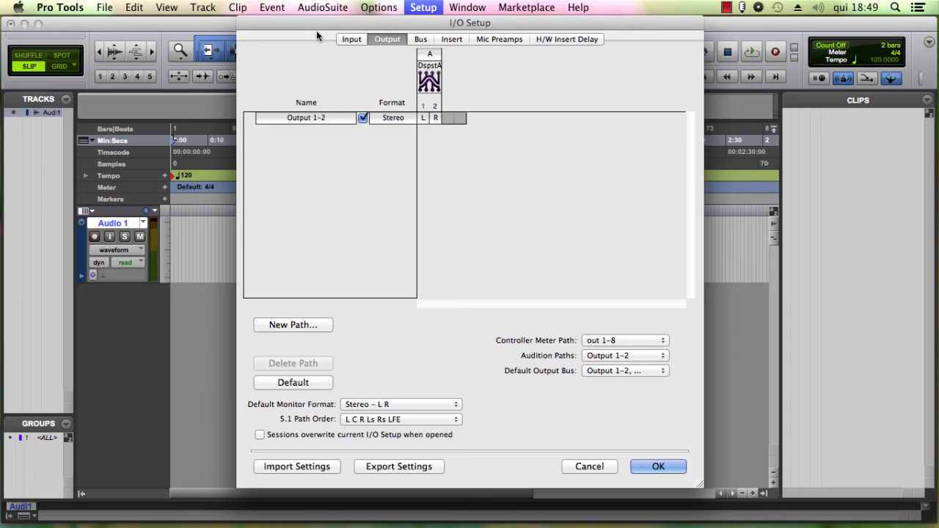
Delete the Input 1-2 path from the input paths in the I/O Setup
{"action": "left_click", "coordinate": [348, 40]}
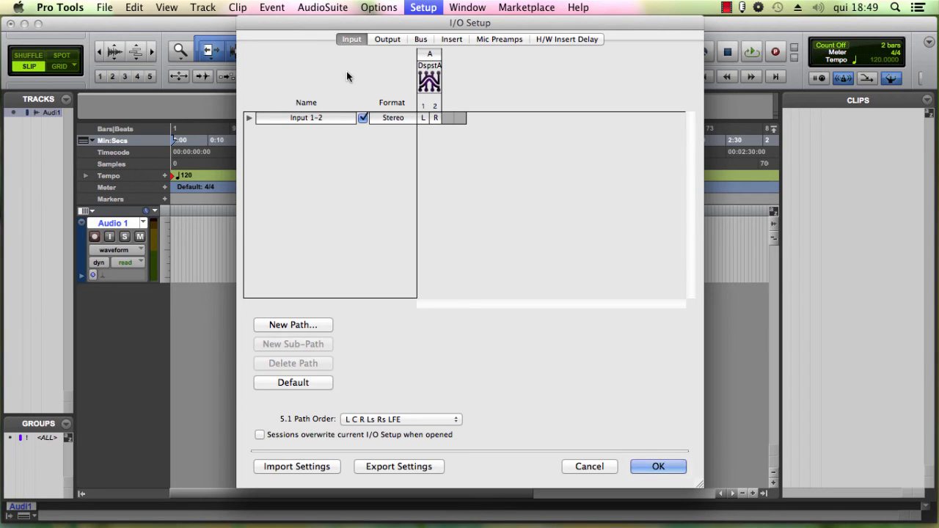
{"action": "left_click", "coordinate": [383, 39]}
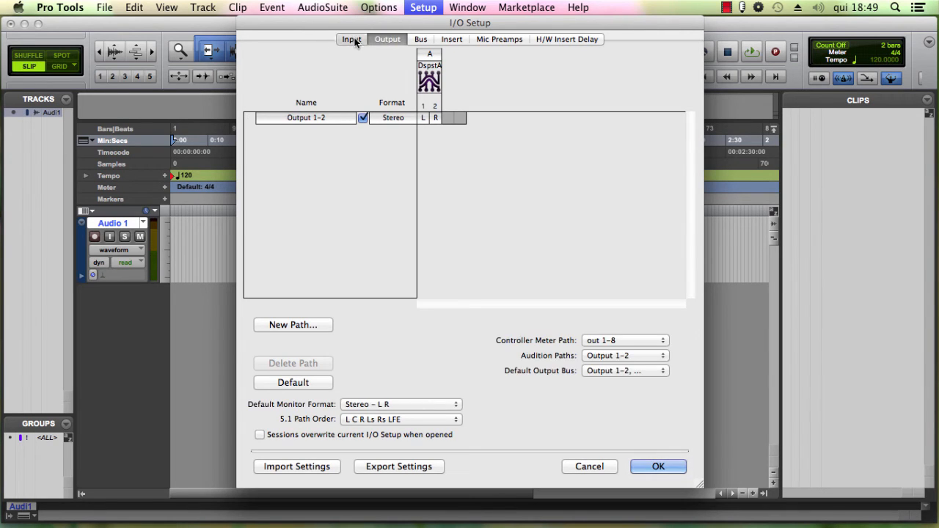
{"action": "left_click", "coordinate": [355, 42]}
{"action": "left_click", "coordinate": [305, 118]}
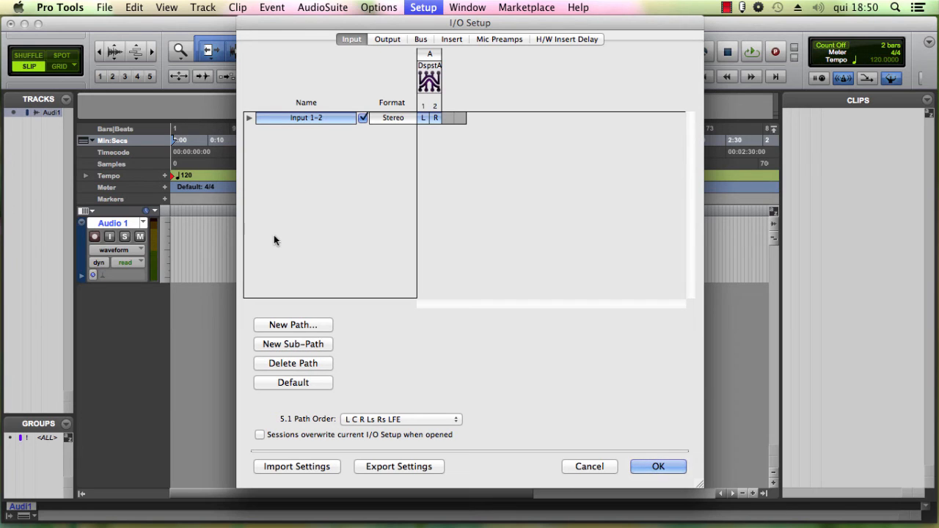
{"action": "left_click", "coordinate": [300, 364]}
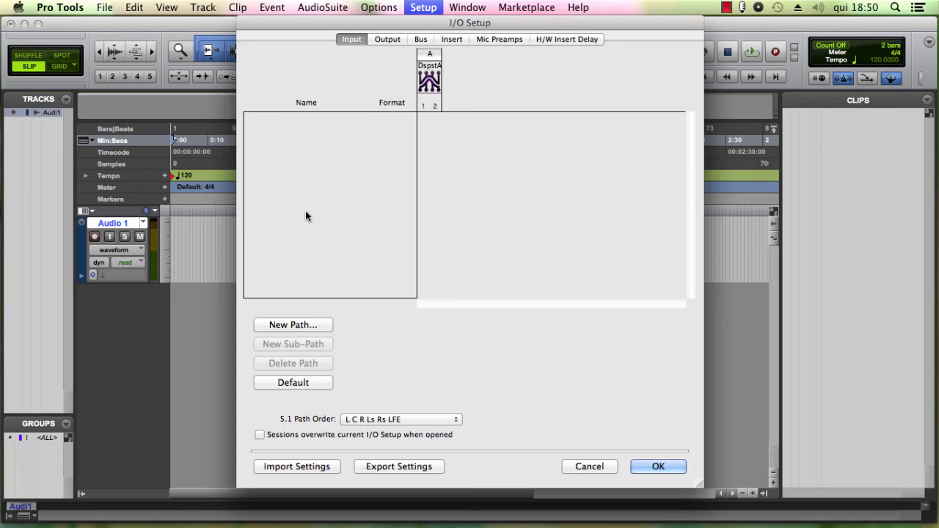
Recreate the default input path and review the output mapping choices of the Output 1-2 and Output 1-2 (1) buses
{"action": "left_click", "coordinate": [288, 383]}
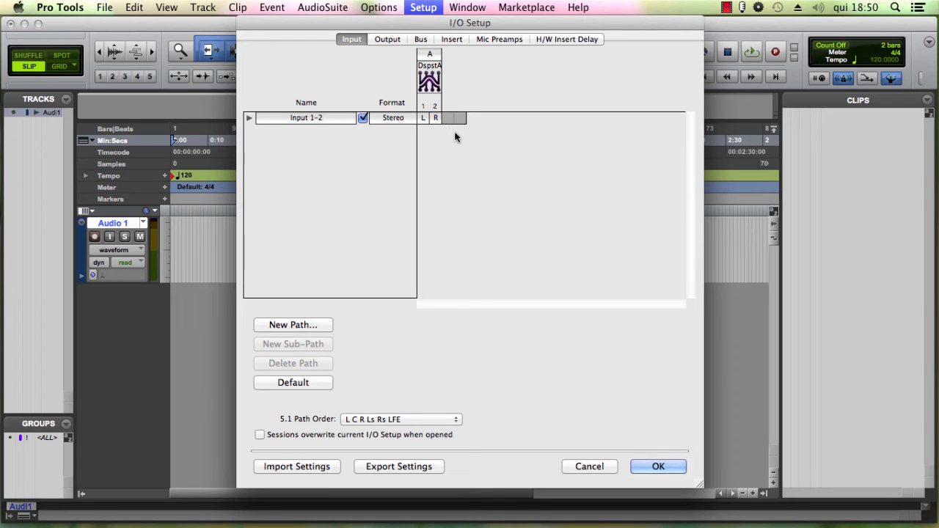
{"action": "left_click", "coordinate": [420, 39]}
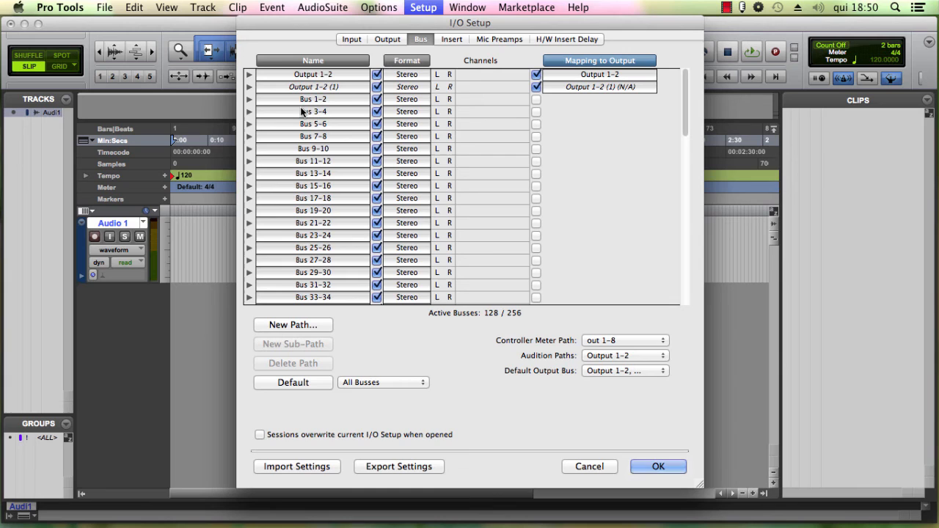
{"action": "left_click", "coordinate": [323, 75]}
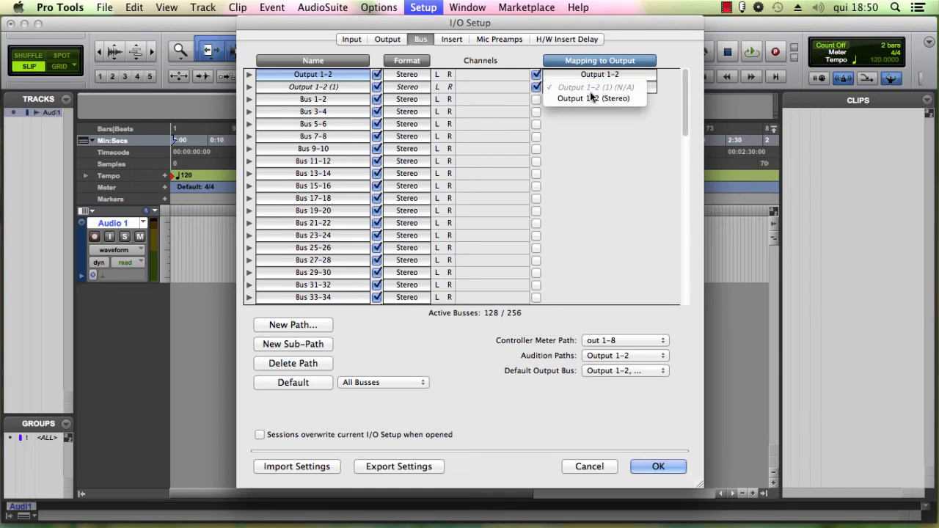
{"action": "left_click", "coordinate": [598, 87]}
{"action": "left_click", "coordinate": [572, 115]}
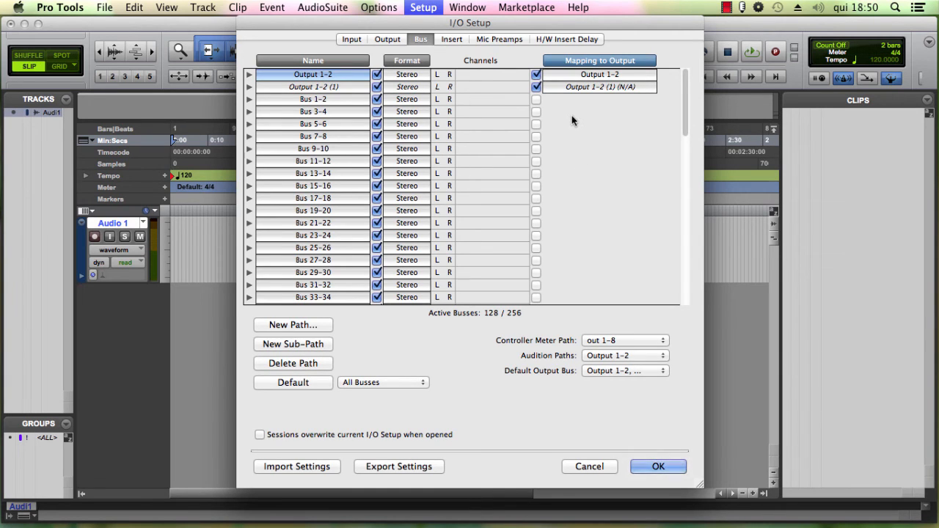
{"action": "left_click", "coordinate": [599, 75]}
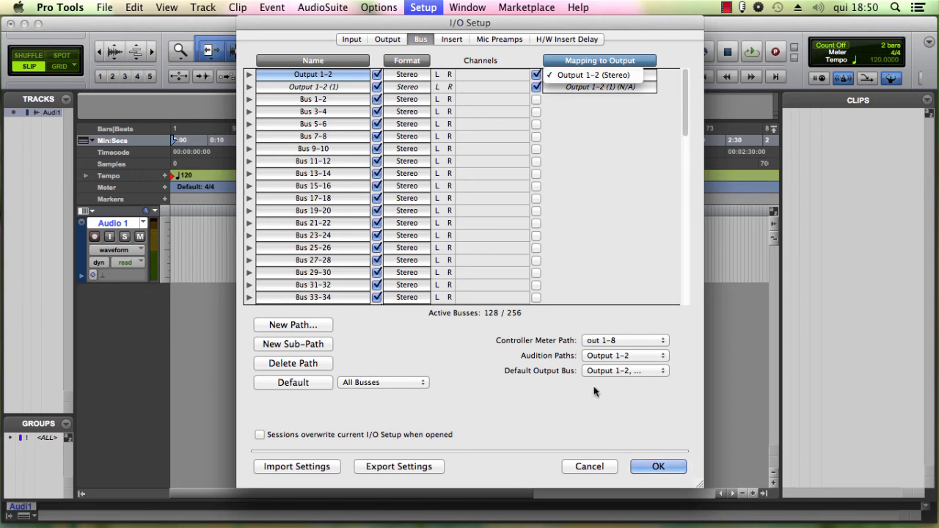
{"action": "left_click", "coordinate": [593, 192]}
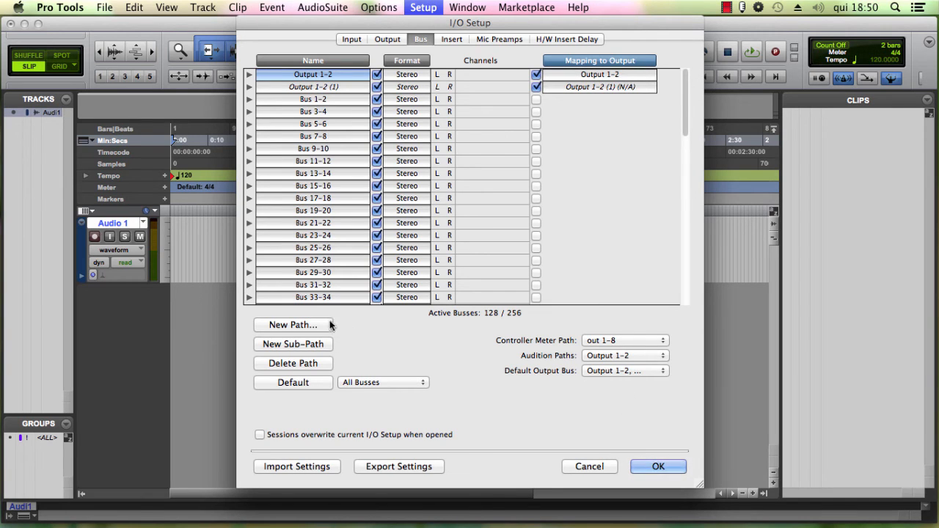
Delete the bus paths from Output 1-2 through Bus 71-72 in the I/O Setup
{"action": "left_click", "coordinate": [328, 299], "text": "shift"}
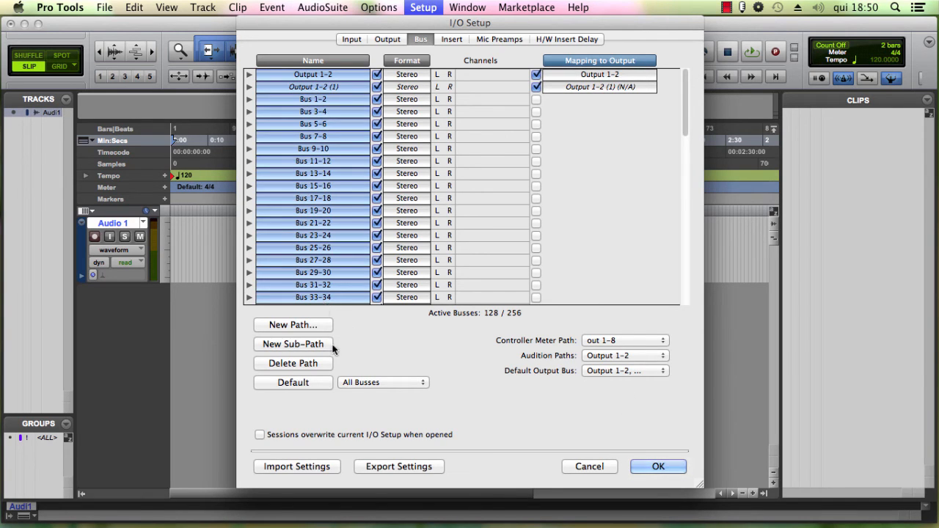
{"action": "left_click", "coordinate": [293, 363]}
{"action": "left_click", "coordinate": [325, 76]}
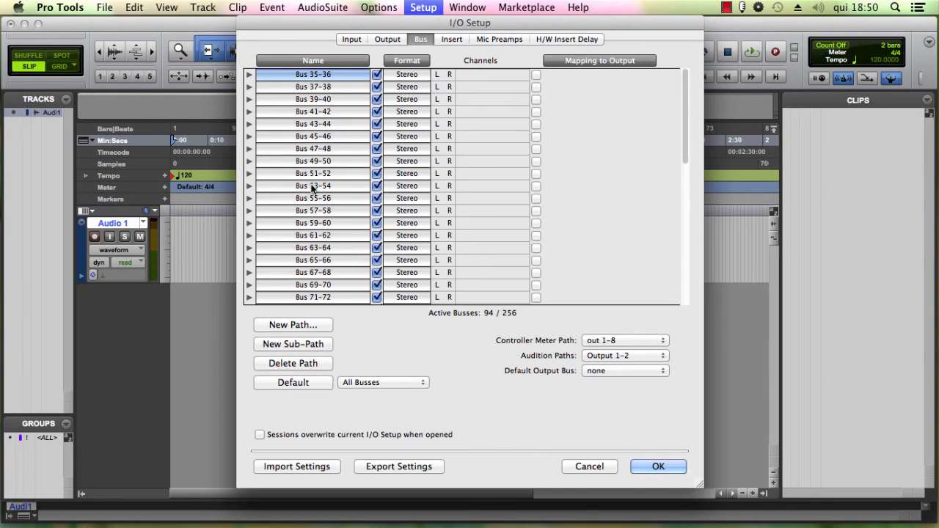
{"action": "left_click", "coordinate": [317, 299], "text": "shift"}
{"action": "left_click", "coordinate": [294, 364]}
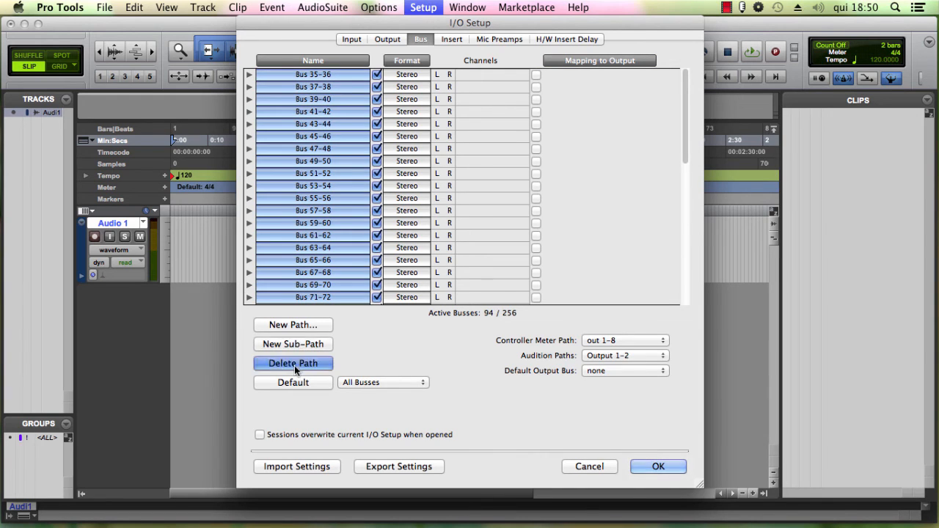
Delete the remaining bus paths, Bus 73-74 through Bus 127-128, and recreate the default buses
{"action": "left_click", "coordinate": [313, 76]}
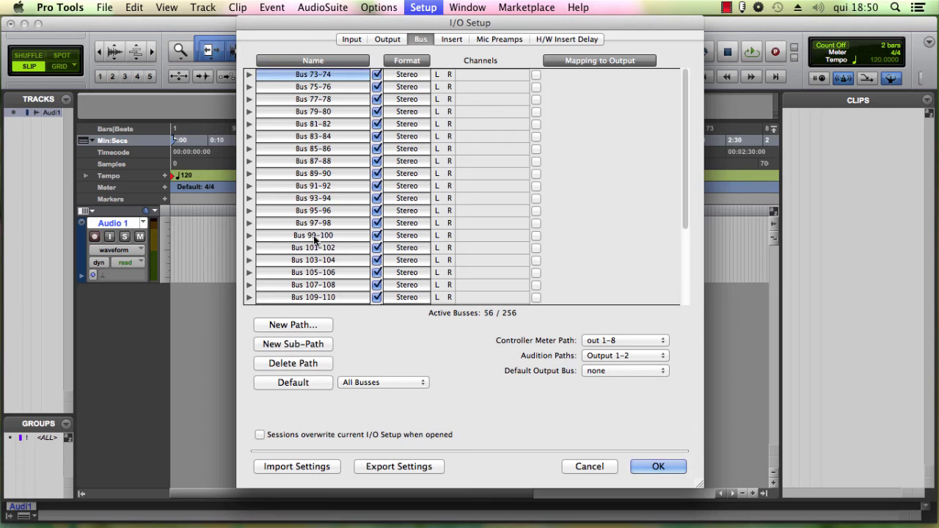
{"action": "left_click", "coordinate": [317, 298], "text": "shift"}
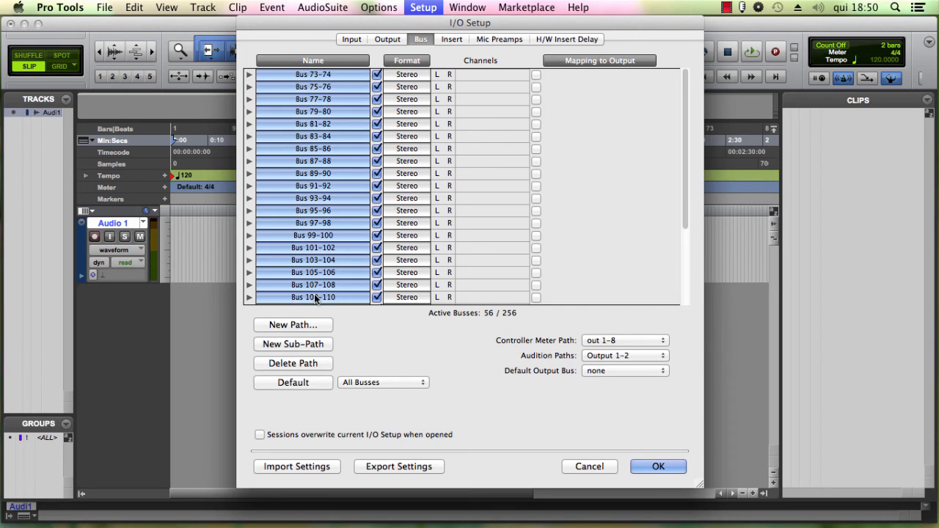
{"action": "left_click", "coordinate": [298, 363]}
{"action": "left_click", "coordinate": [312, 75]}
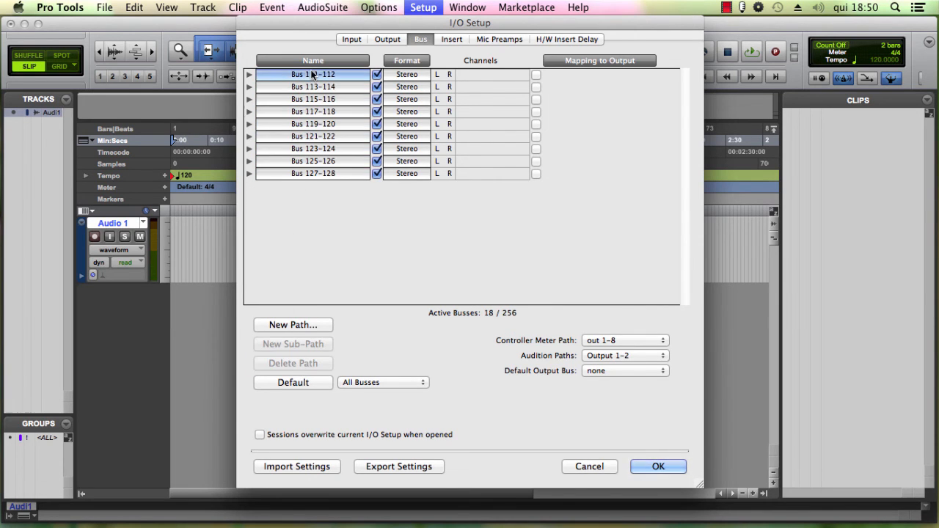
{"action": "left_click", "coordinate": [310, 173], "text": "shift"}
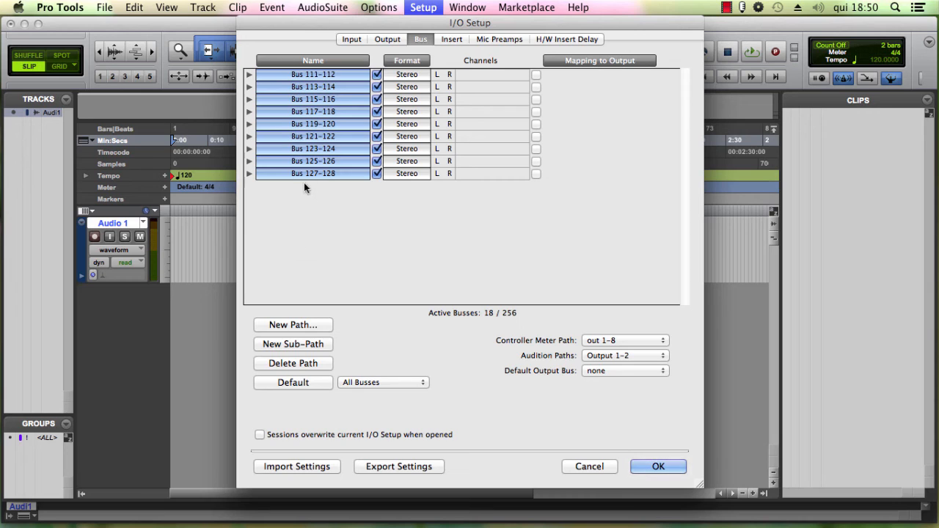
{"action": "left_click", "coordinate": [293, 364]}
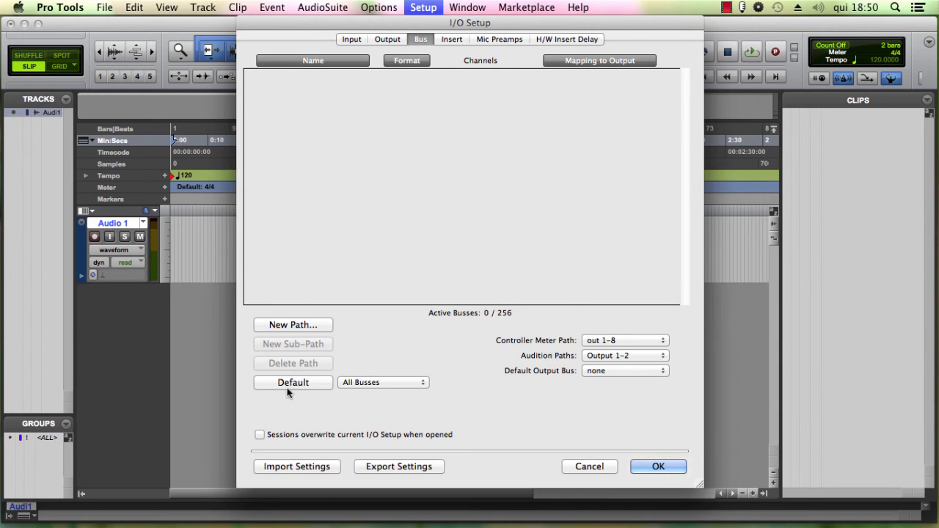
{"action": "left_click", "coordinate": [290, 382]}
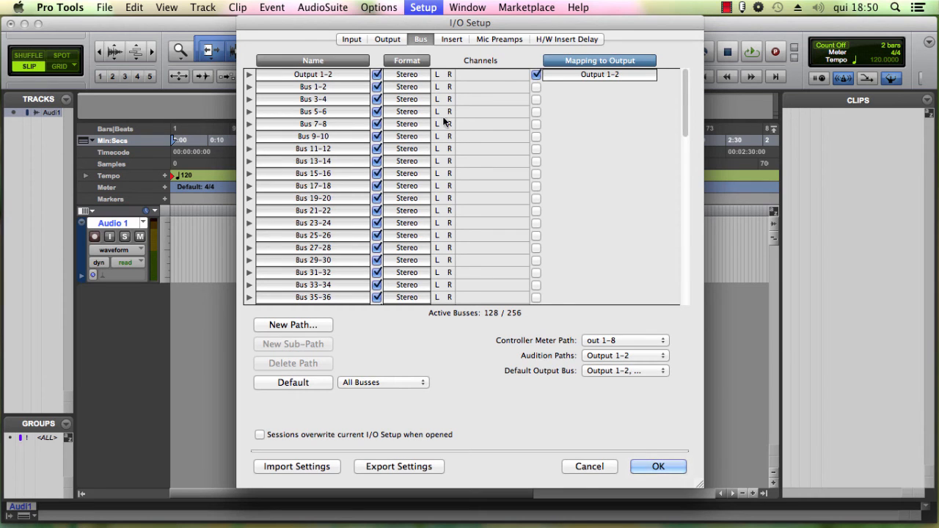
Delete the Insert 1-2 path from the insert paths and recreate the default insert path
{"action": "left_click", "coordinate": [451, 39]}
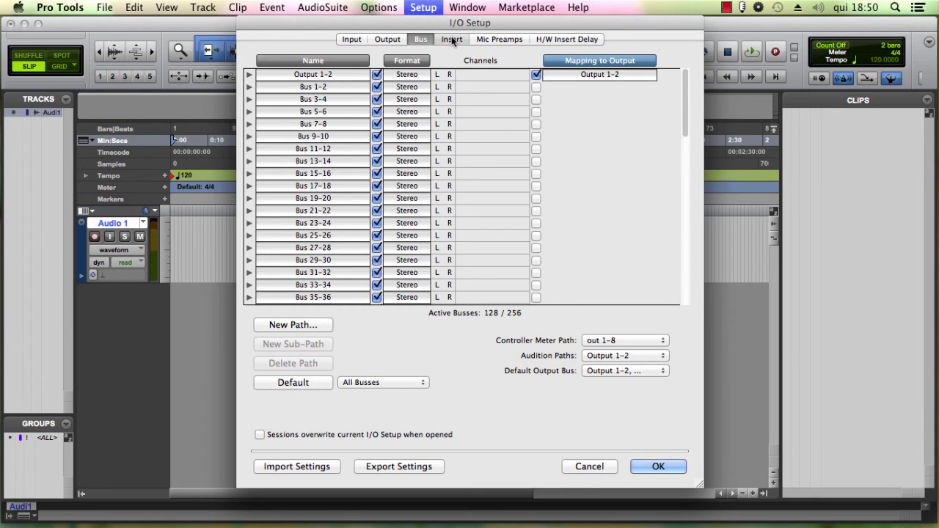
{"action": "left_click", "coordinate": [316, 117]}
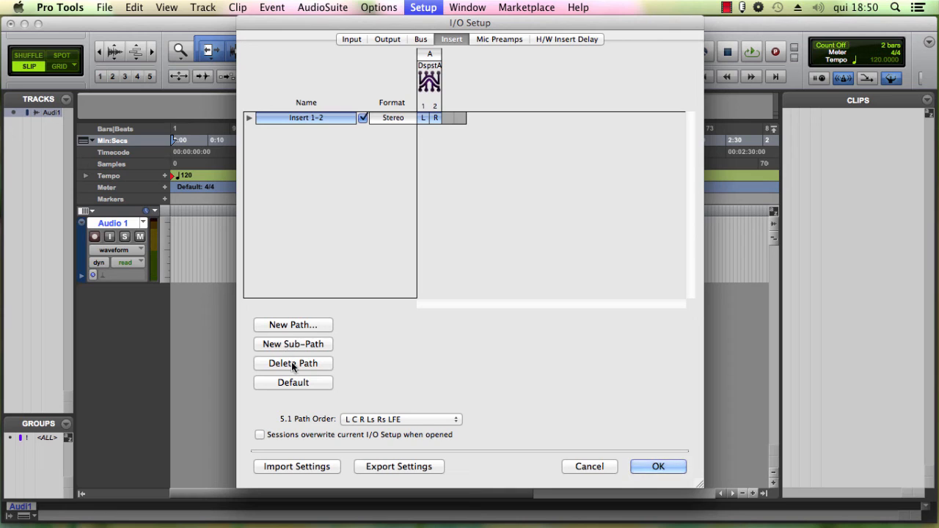
{"action": "left_click", "coordinate": [293, 363]}
{"action": "left_click", "coordinate": [300, 384]}
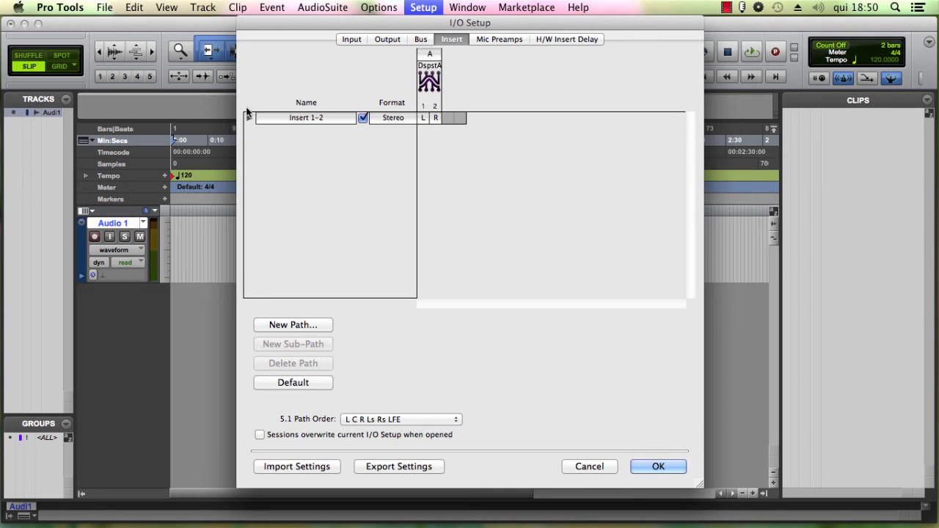
Open the Insert 1-2 path name without changing it and inspect the path's mono sub-paths
{"action": "left_click", "coordinate": [306, 116]}
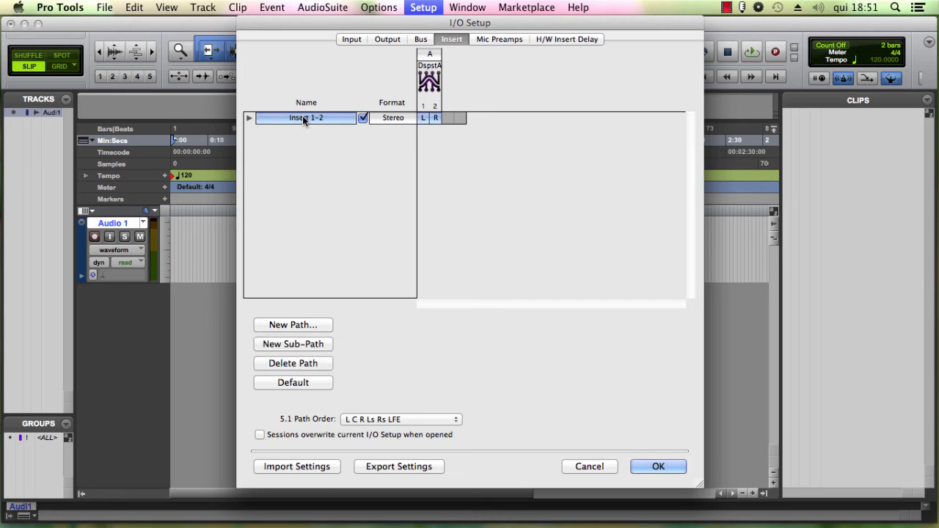
{"action": "double_click", "coordinate": [304, 118]}
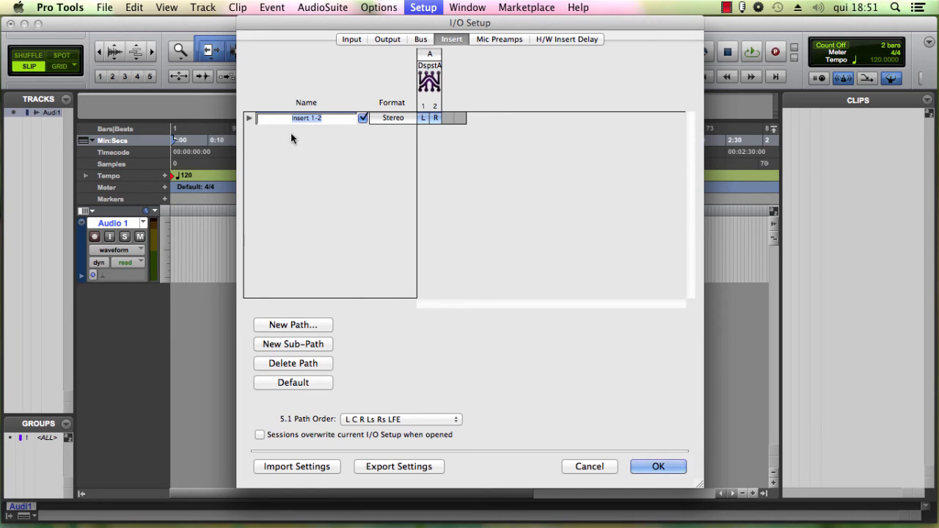
{"action": "left_click", "coordinate": [250, 118]}
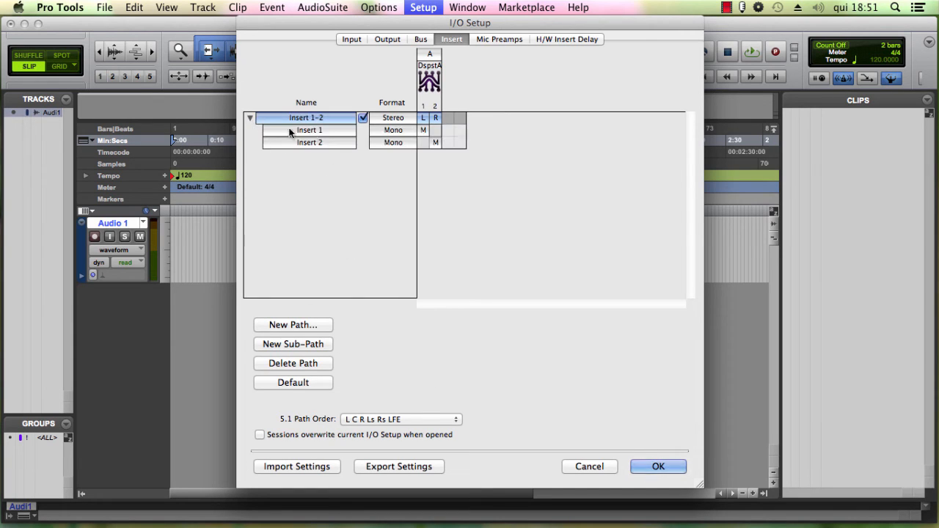
{"action": "left_click", "coordinate": [251, 119]}
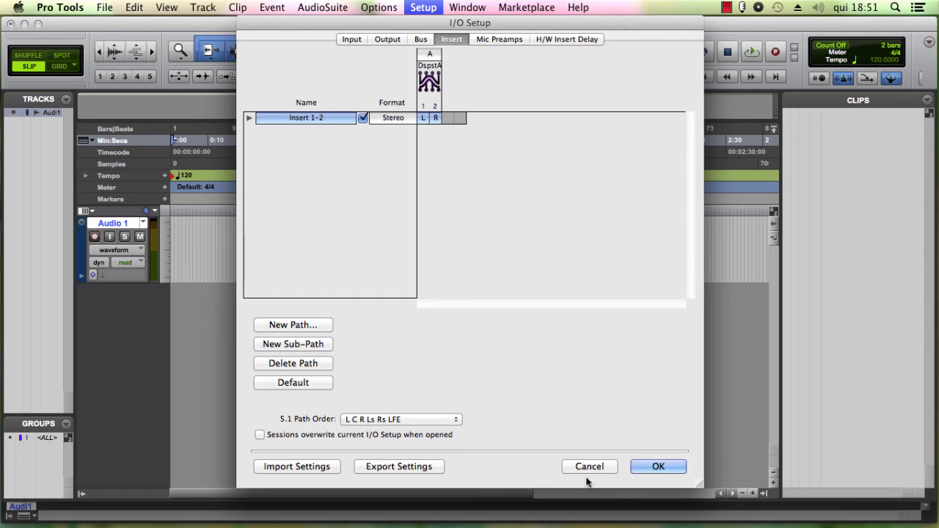
Review the Mic Preamps, H/W Insert Delay, Input, Output, Bus and Insert settings of the I/O Setup
{"action": "left_click", "coordinate": [494, 38]}
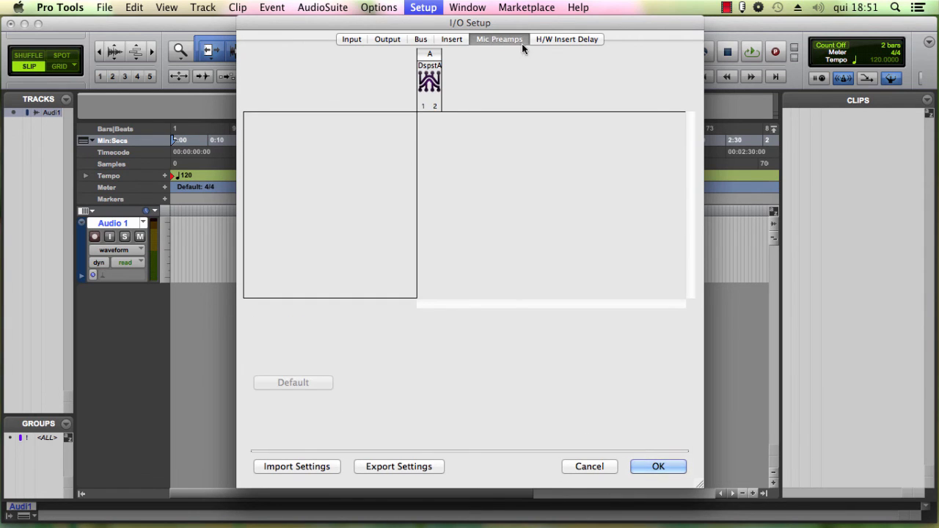
{"action": "left_click", "coordinate": [546, 37]}
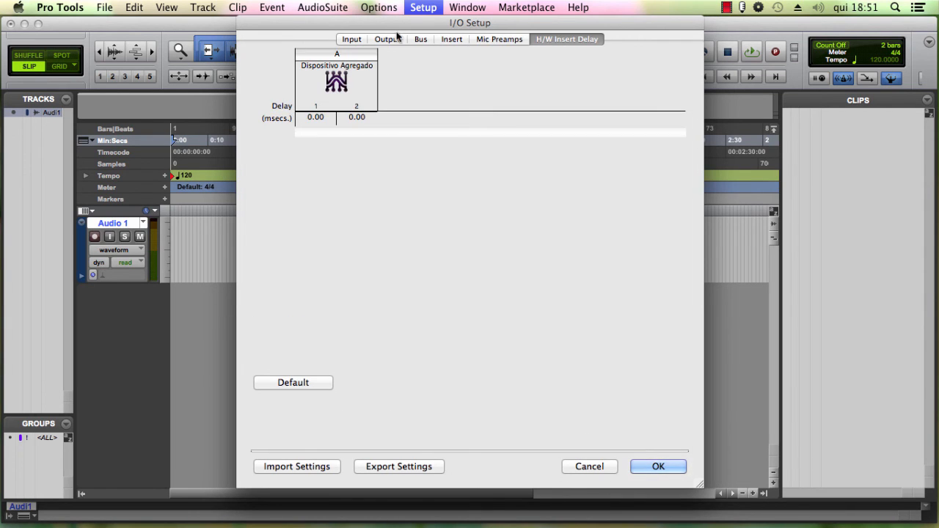
{"action": "left_click", "coordinate": [351, 39]}
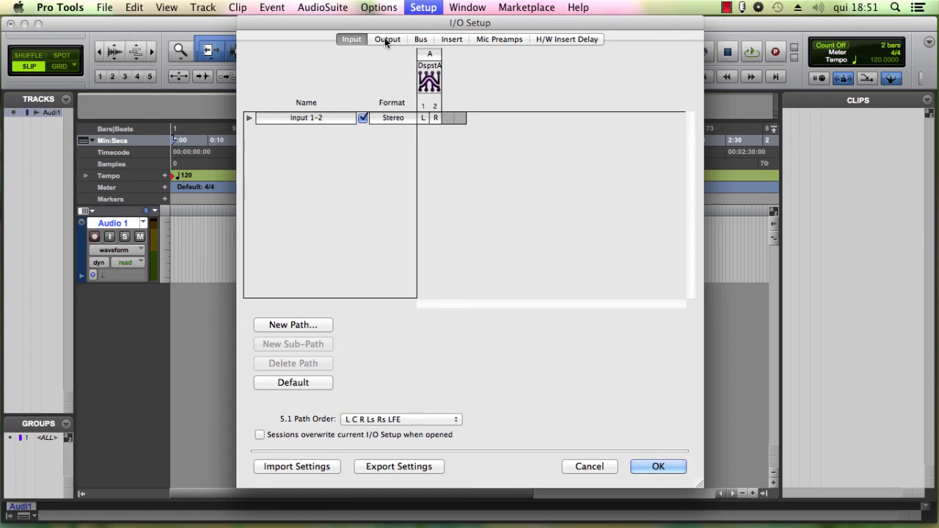
{"action": "left_click", "coordinate": [384, 38]}
{"action": "left_click", "coordinate": [423, 39]}
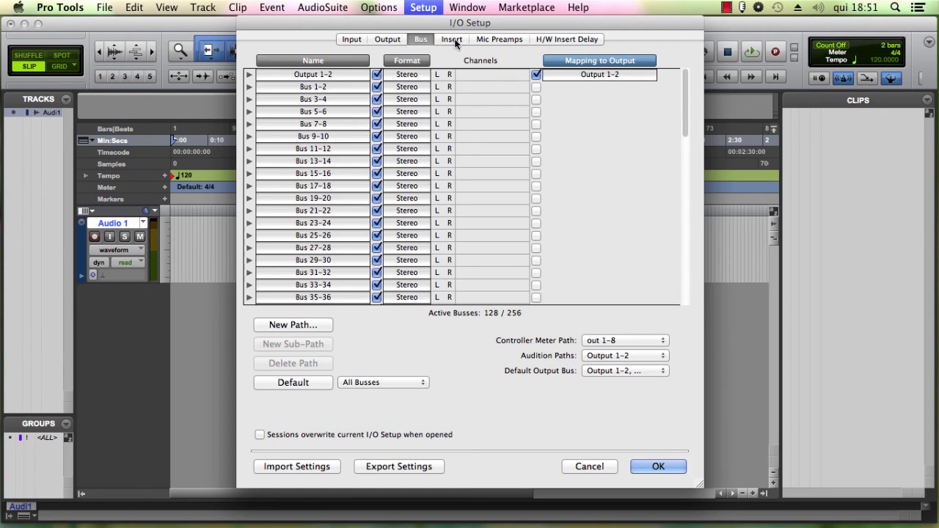
{"action": "left_click", "coordinate": [452, 39]}
{"action": "left_click", "coordinate": [353, 40]}
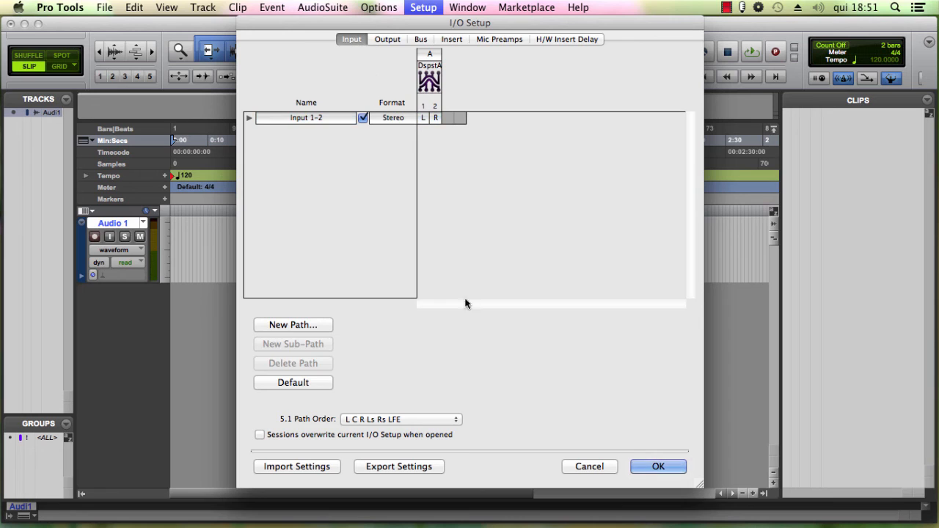
Set the Audition Paths of the outputs to Output 1-2 (Stereo) via bus Output 1-2
{"action": "left_click", "coordinate": [387, 40]}
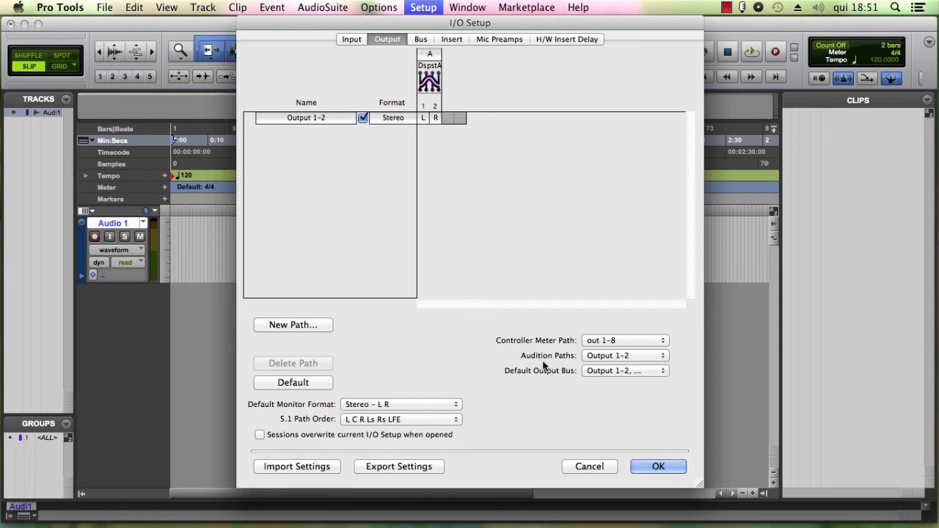
{"action": "left_click", "coordinate": [629, 358]}
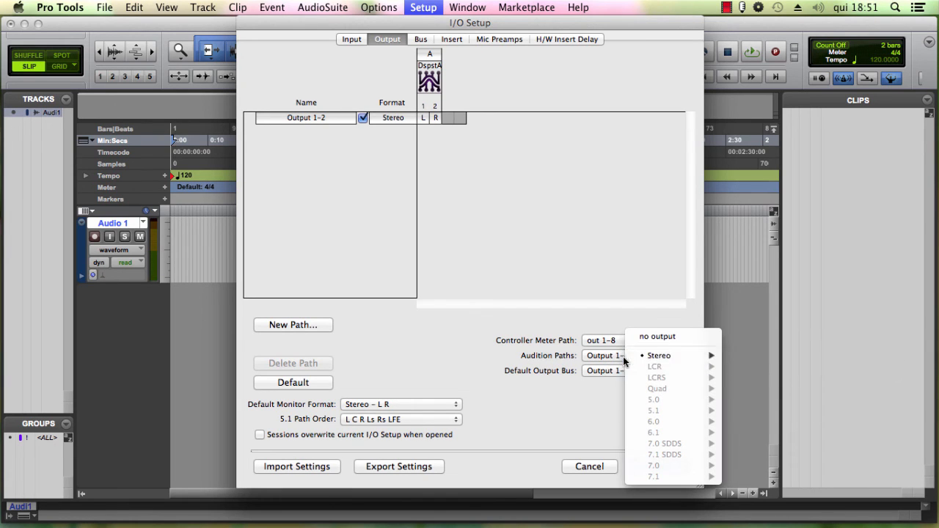
{"action": "mouse_move", "coordinate": [678, 355]}
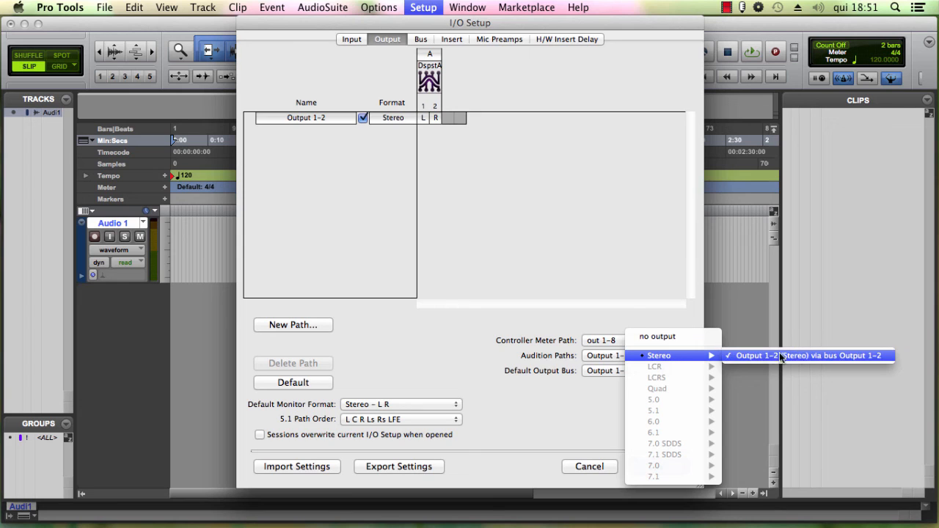
{"action": "left_click", "coordinate": [845, 357]}
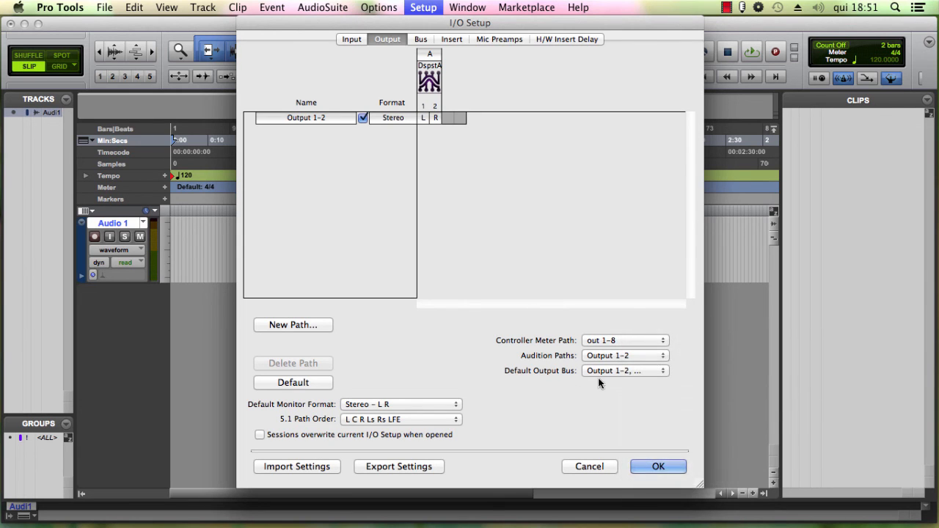
Check the Controller Meter Path and Audition Paths choices for the outputs without changing them, and accept the I/O Setup
{"action": "left_click", "coordinate": [669, 370]}
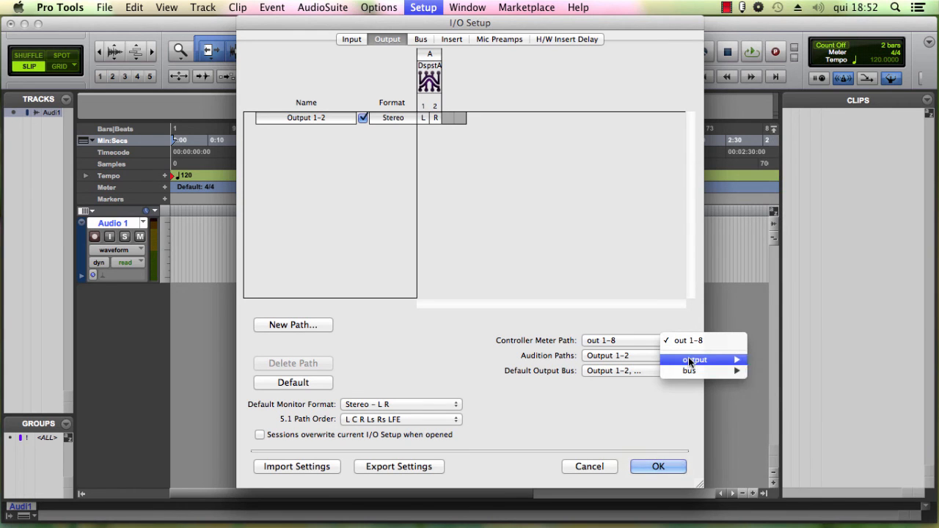
{"action": "mouse_move", "coordinate": [693, 360]}
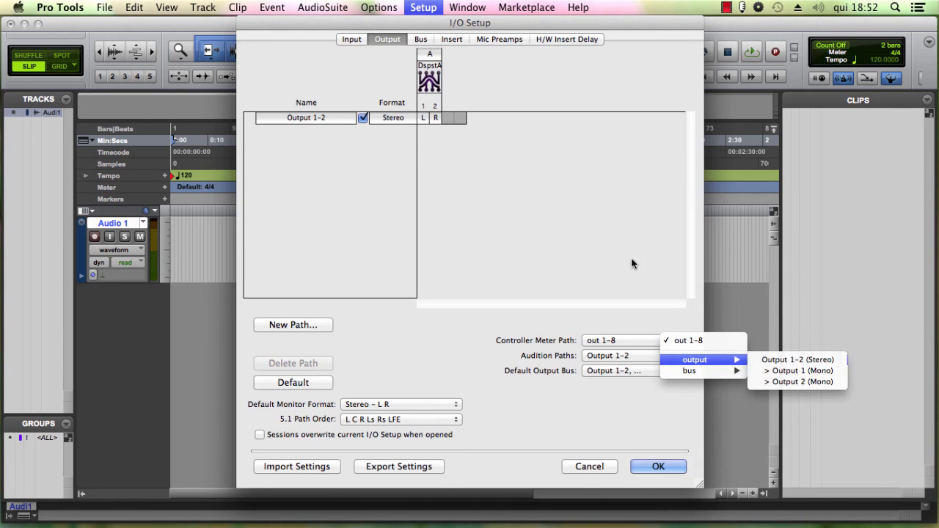
{"action": "left_click", "coordinate": [586, 245]}
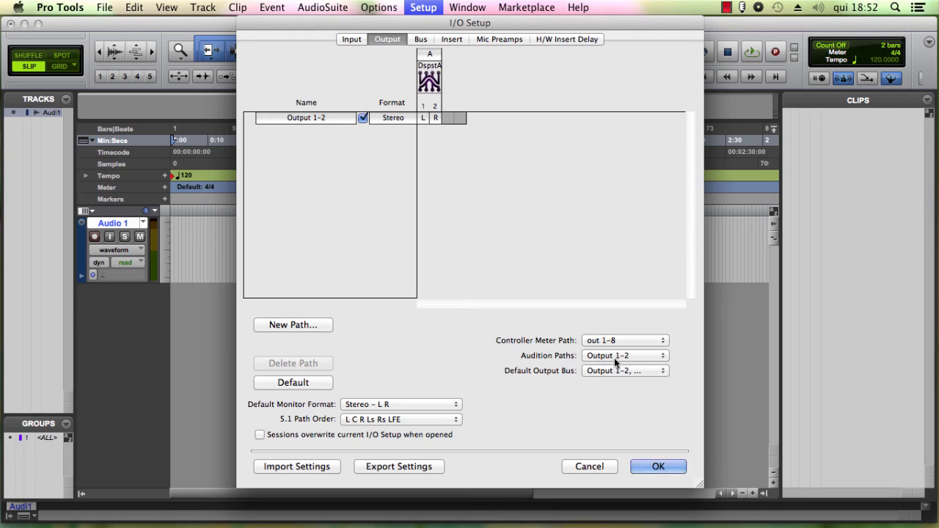
{"action": "left_click", "coordinate": [664, 356]}
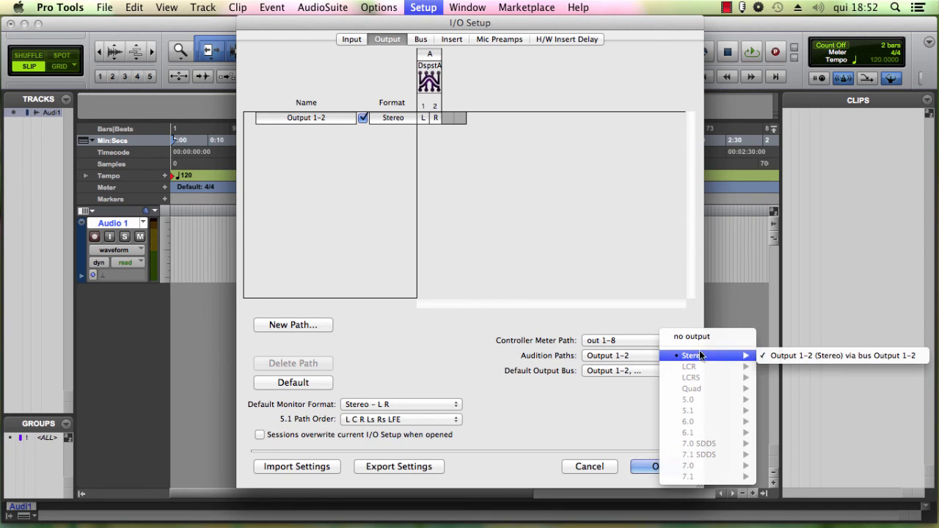
{"action": "left_click", "coordinate": [652, 269]}
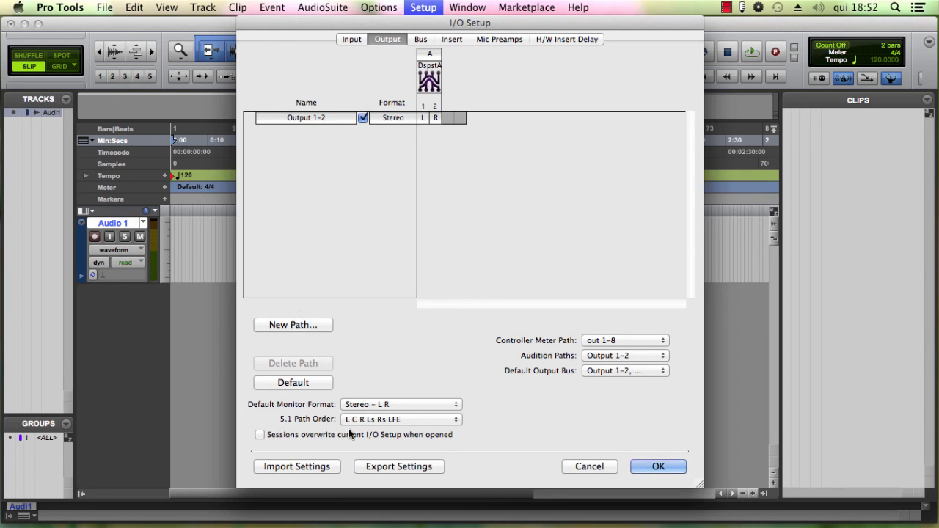
{"action": "left_click", "coordinate": [658, 467]}
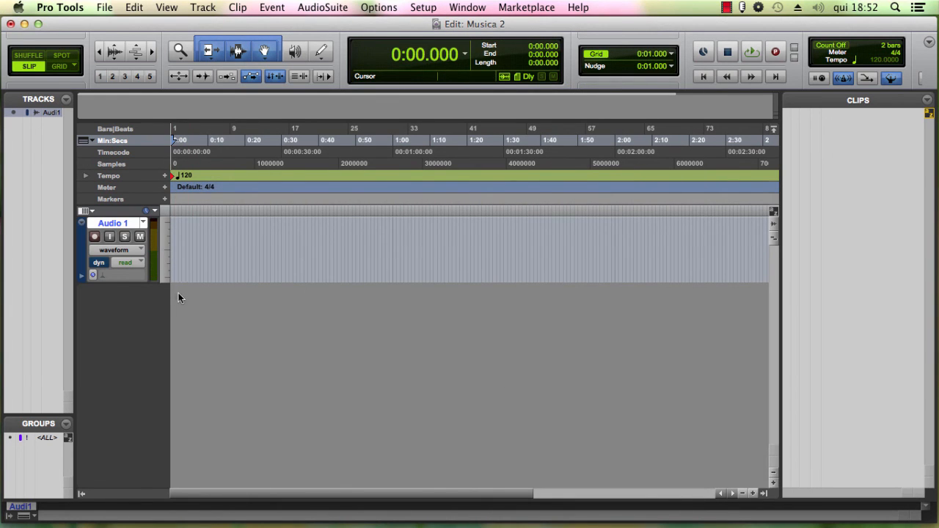
In the Mix window, set the Audio 1 track's input to Input 1 (Mono) and its output to Output 1-2 (Stereo)
{"action": "key", "text": "super+equal"}
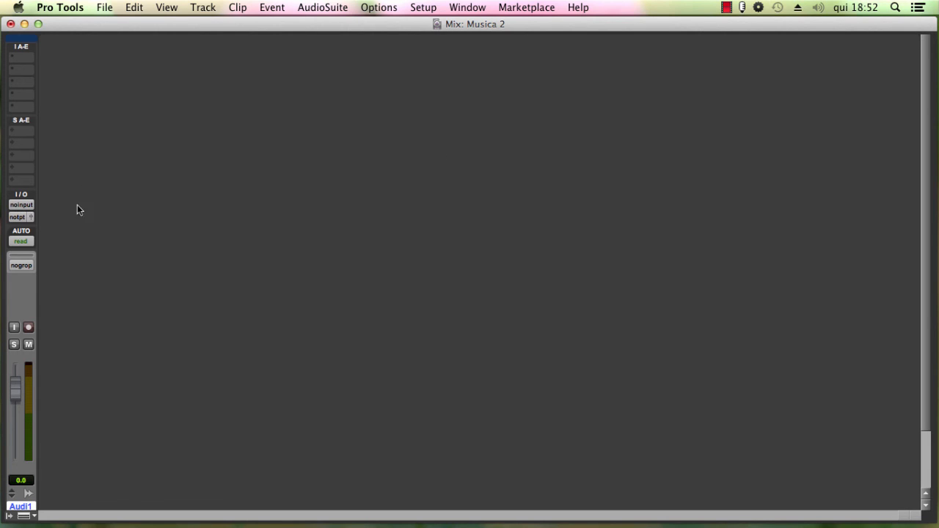
{"action": "left_click", "coordinate": [18, 205]}
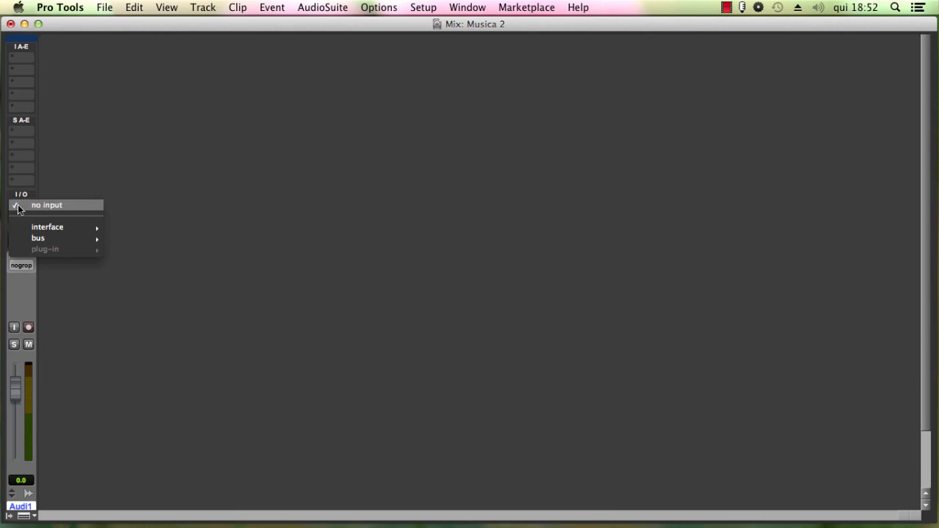
{"action": "mouse_move", "coordinate": [61, 227]}
{"action": "left_click", "coordinate": [136, 229]}
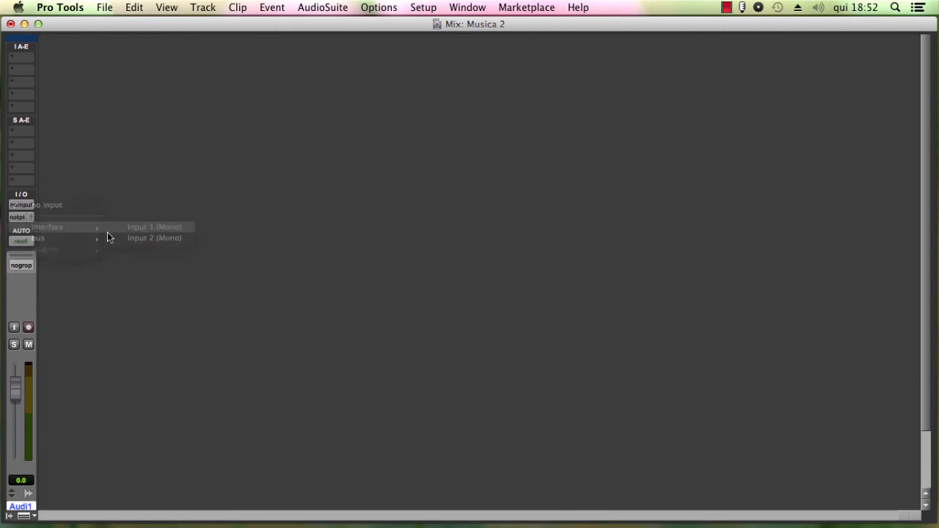
{"action": "left_click", "coordinate": [18, 216]}
{"action": "mouse_move", "coordinate": [42, 241]}
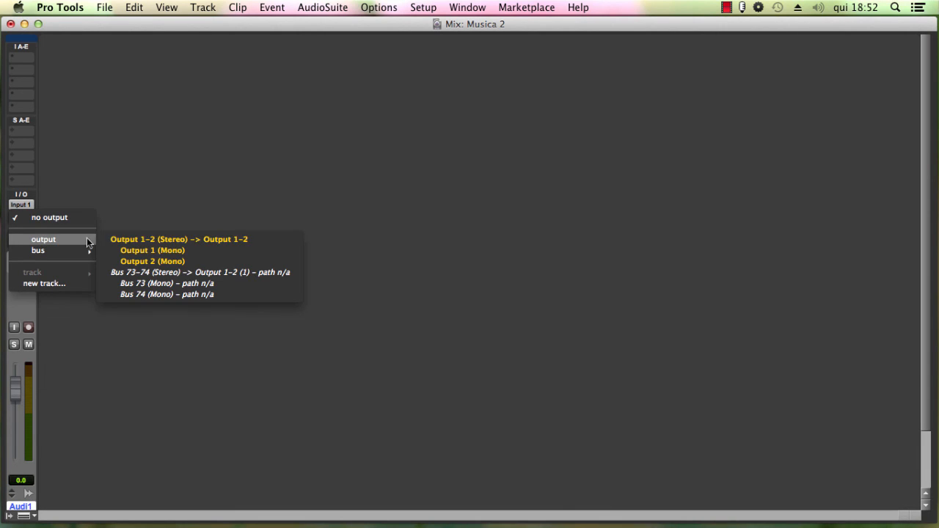
{"action": "left_click", "coordinate": [157, 240]}
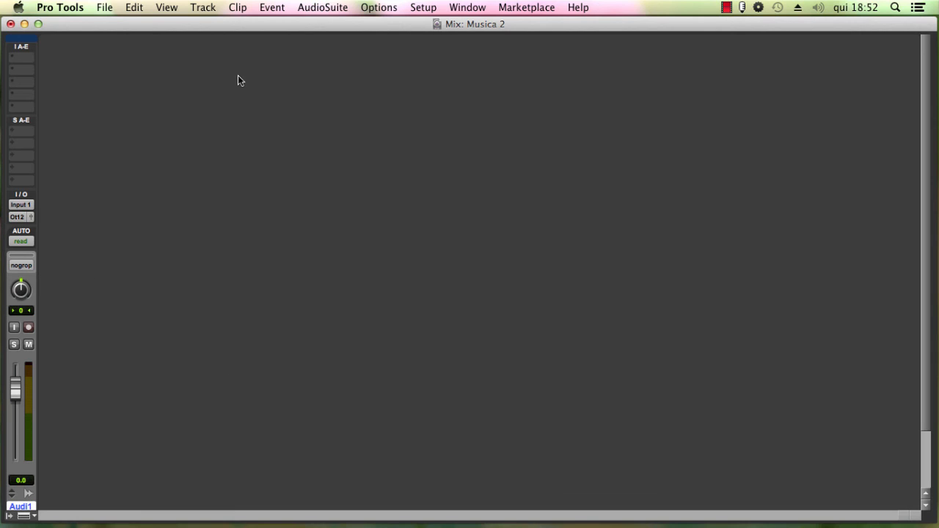